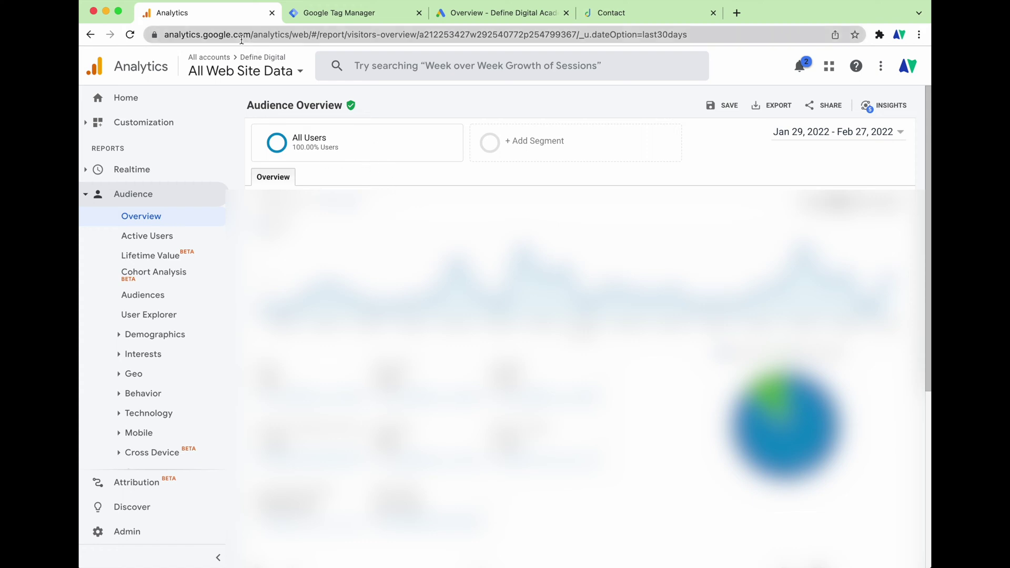
{"action": "left_click", "coordinate": [313, 16]}
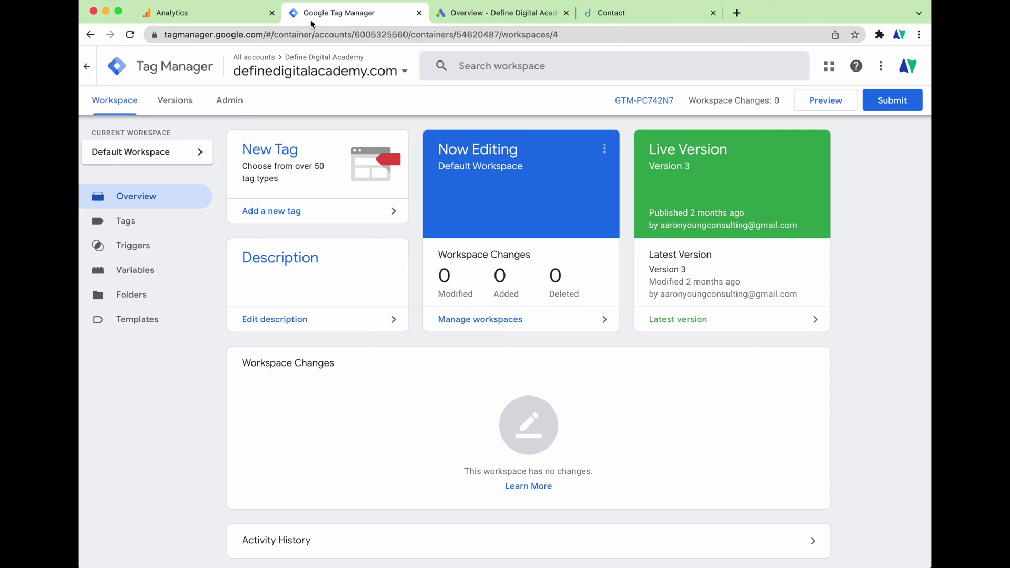
{"action": "left_click", "coordinate": [468, 16]}
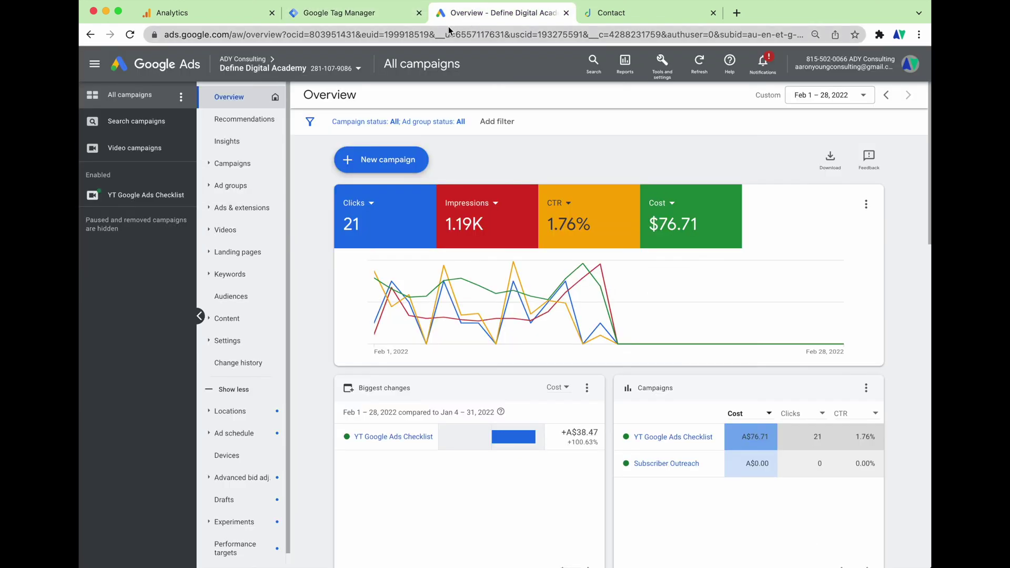
{"action": "key", "text": "ctrl+Tab"}
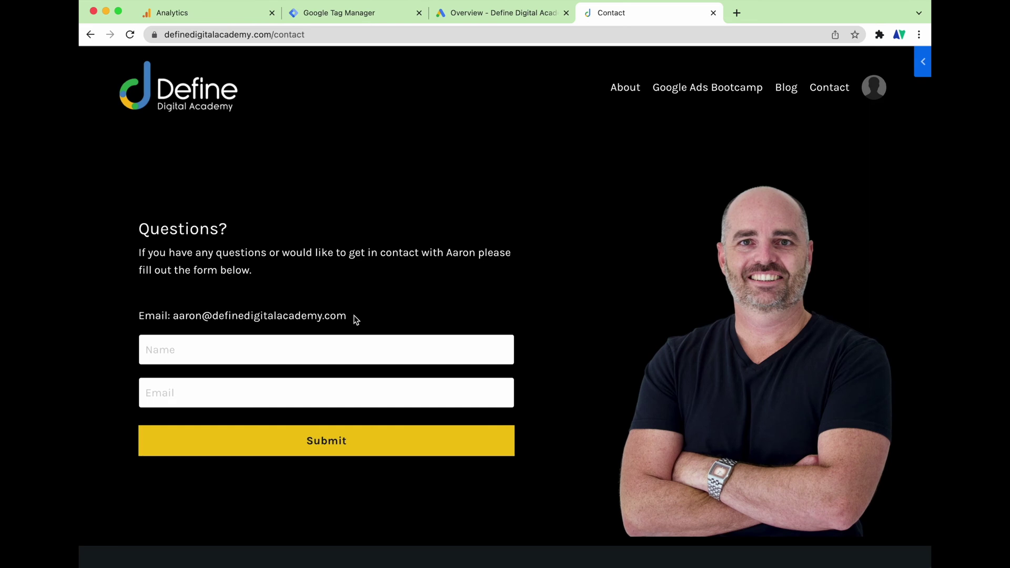
{"action": "left_click_drag", "start_coordinate": [349, 316], "coordinate": [174, 314]}
{"action": "scroll", "coordinate": [289, 316], "scroll_direction": "down", "scroll_amount": 1}
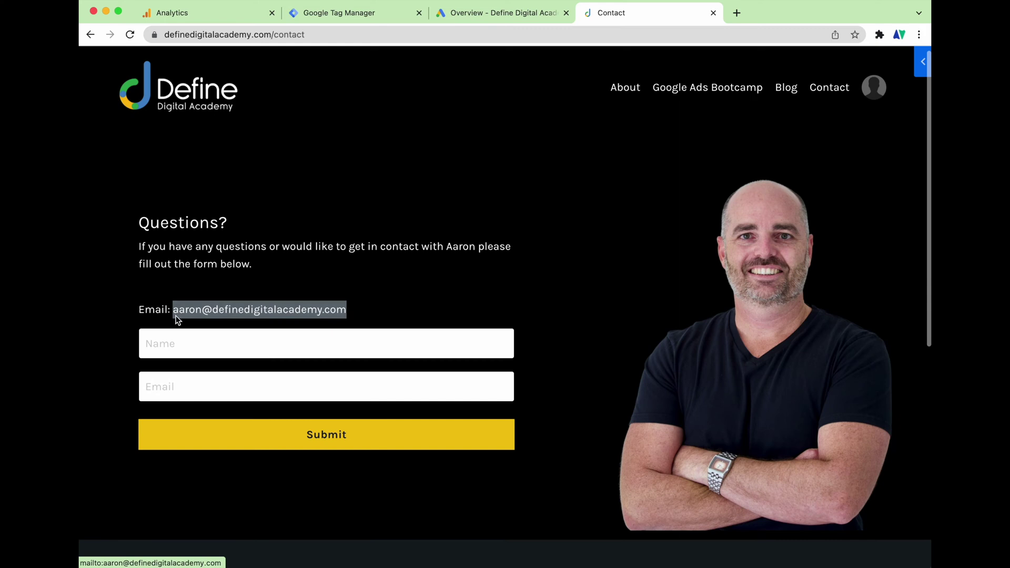
{"action": "left_click", "coordinate": [258, 326]}
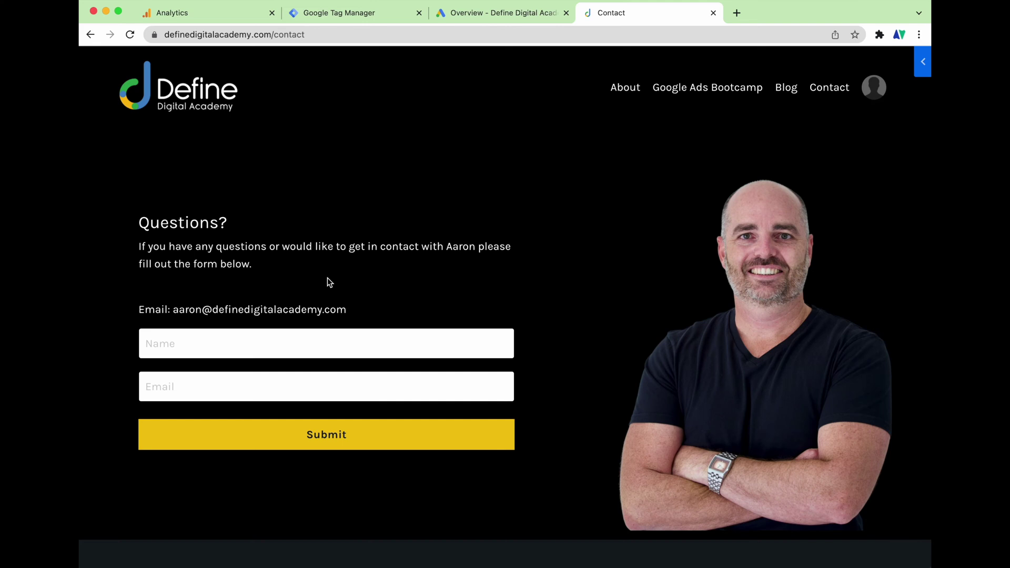
{"action": "scroll", "coordinate": [557, 208], "scroll_direction": "up", "scroll_amount": 1}
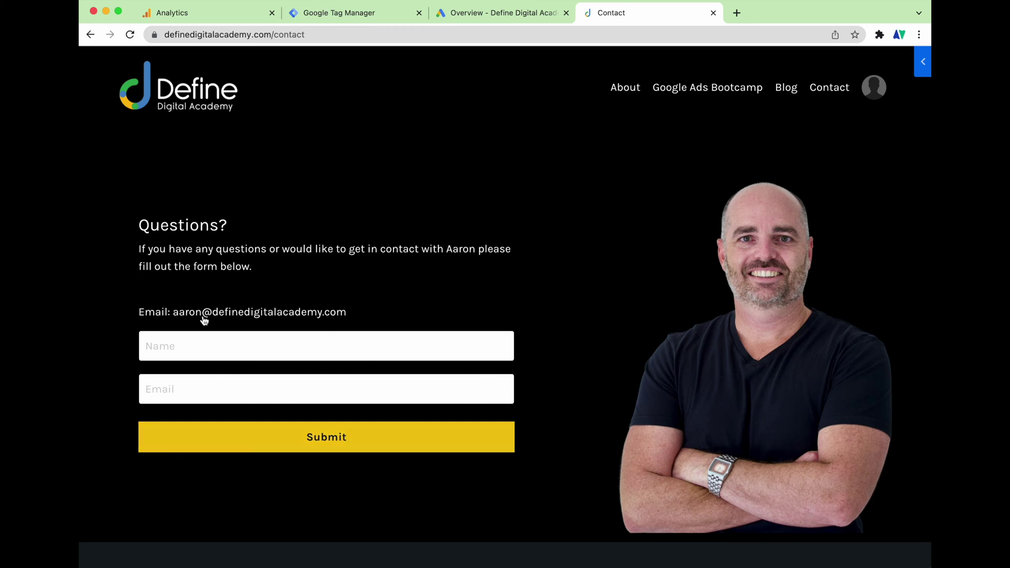
{"action": "left_click", "coordinate": [184, 15]}
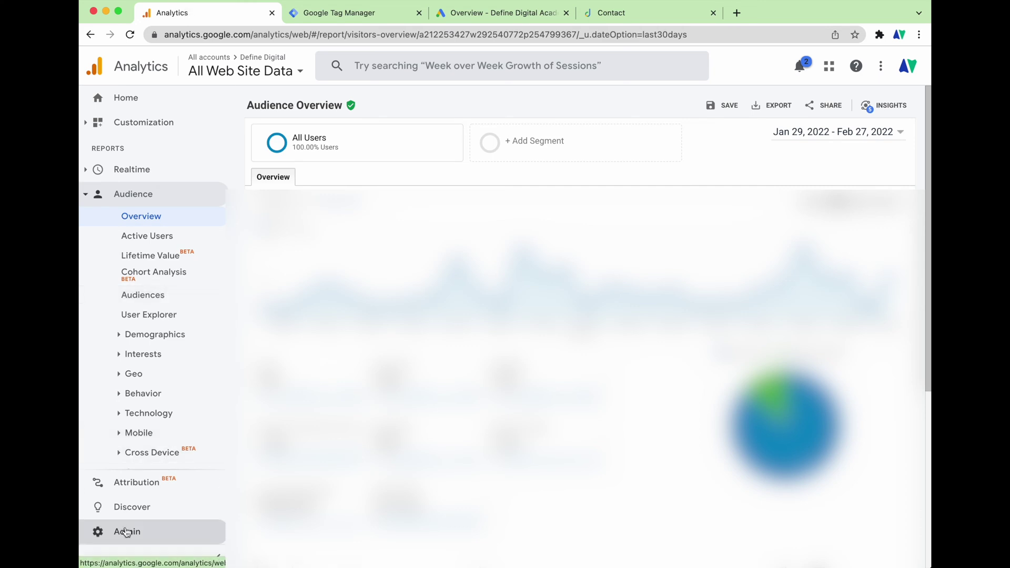
- Start a new Google Ads link group and select the Define Digital Training account
{"action": "left_click", "coordinate": [99, 532]}
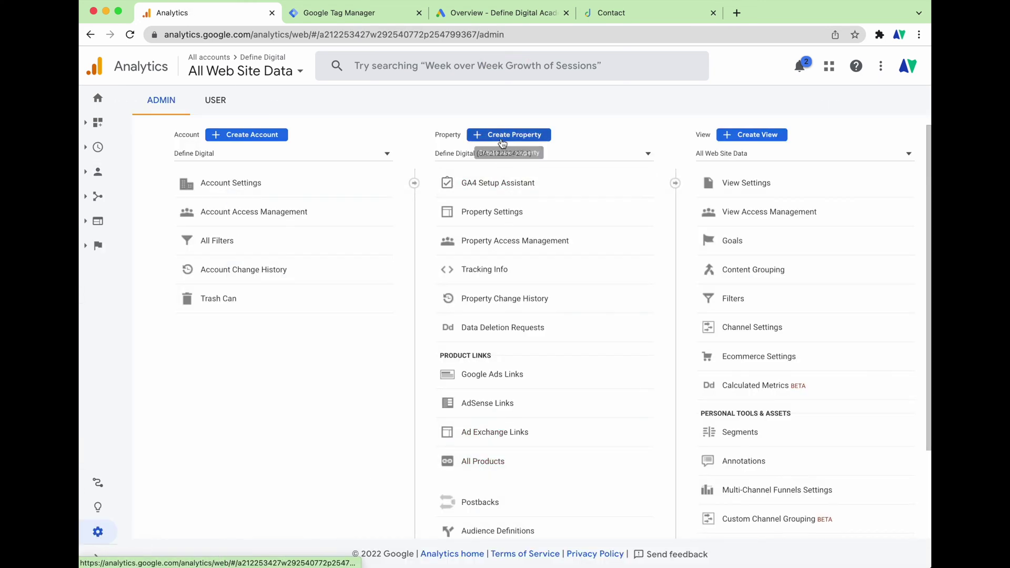
{"action": "left_click", "coordinate": [484, 378]}
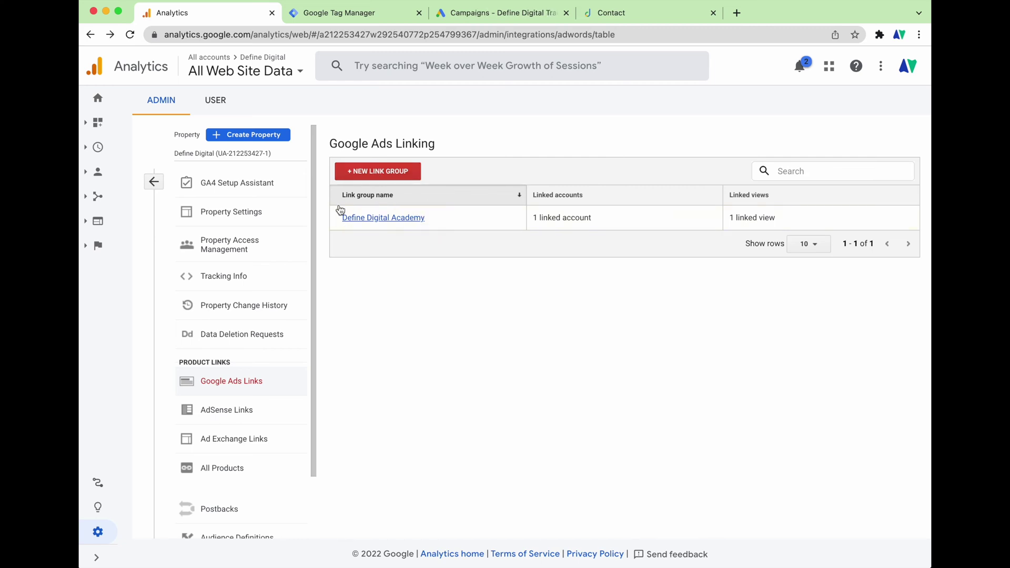
{"action": "left_click", "coordinate": [398, 180]}
{"action": "scroll", "coordinate": [489, 293], "scroll_direction": "down", "scroll_amount": 5}
{"action": "scroll", "coordinate": [489, 293], "scroll_direction": "down", "scroll_amount": 2}
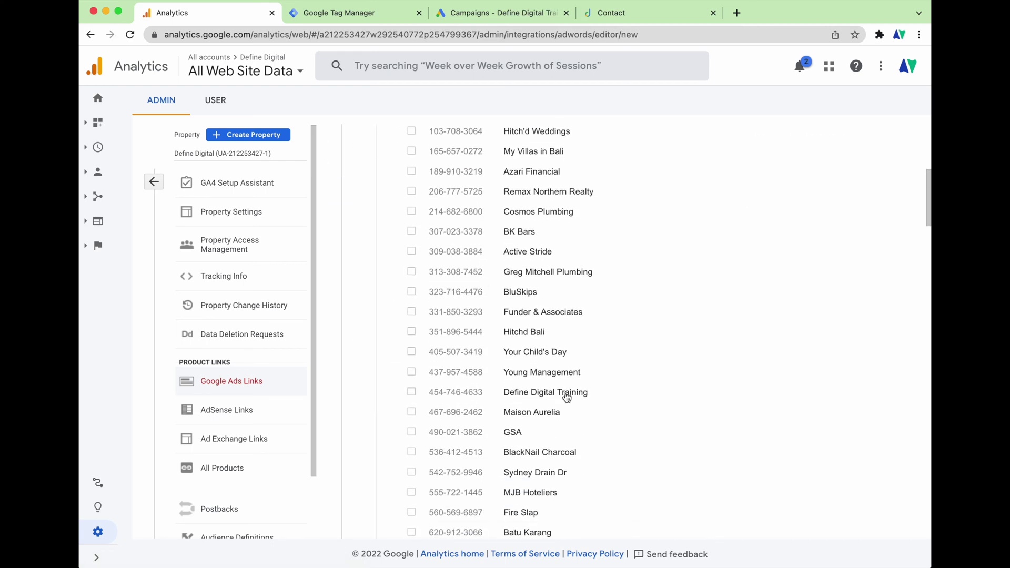
{"action": "left_click", "coordinate": [411, 391]}
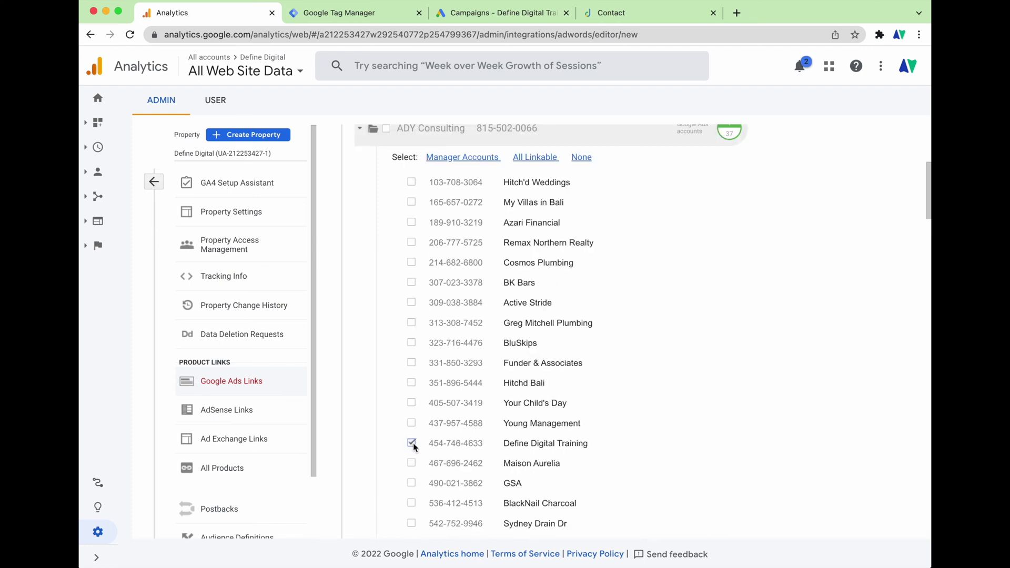
- Enable linking for the All Web Site Data view and link the accounts
{"action": "scroll", "coordinate": [413, 443], "scroll_direction": "down", "scroll_amount": 20}
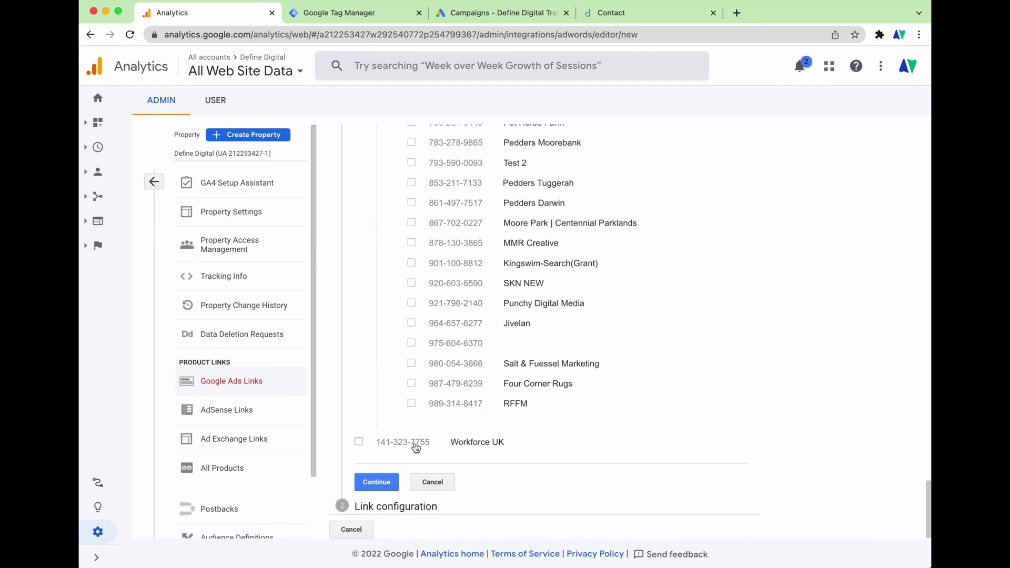
{"action": "left_click", "coordinate": [368, 483]}
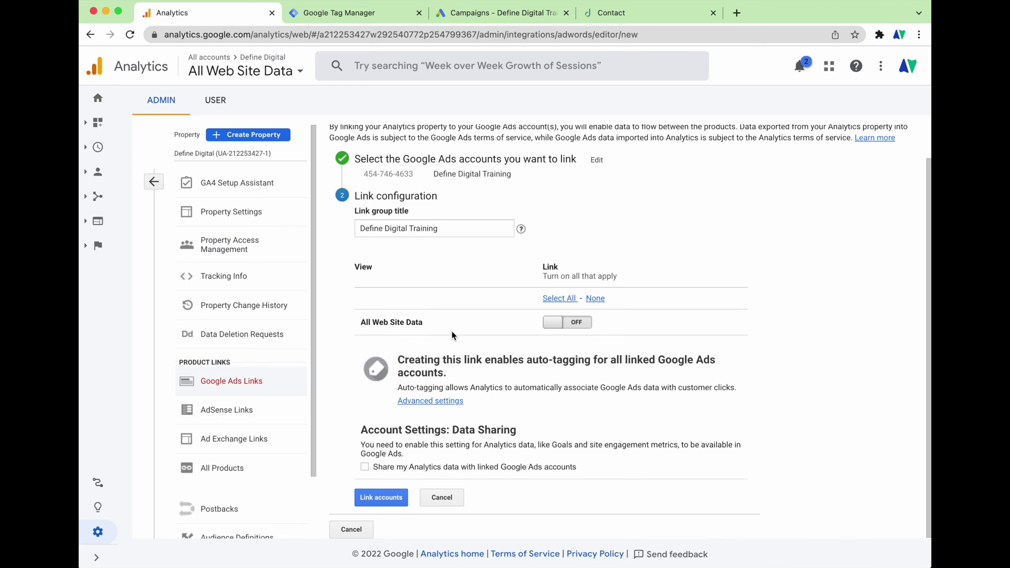
{"action": "left_click", "coordinate": [582, 322]}
{"action": "left_click_drag", "start_coordinate": [436, 324], "coordinate": [361, 325]}
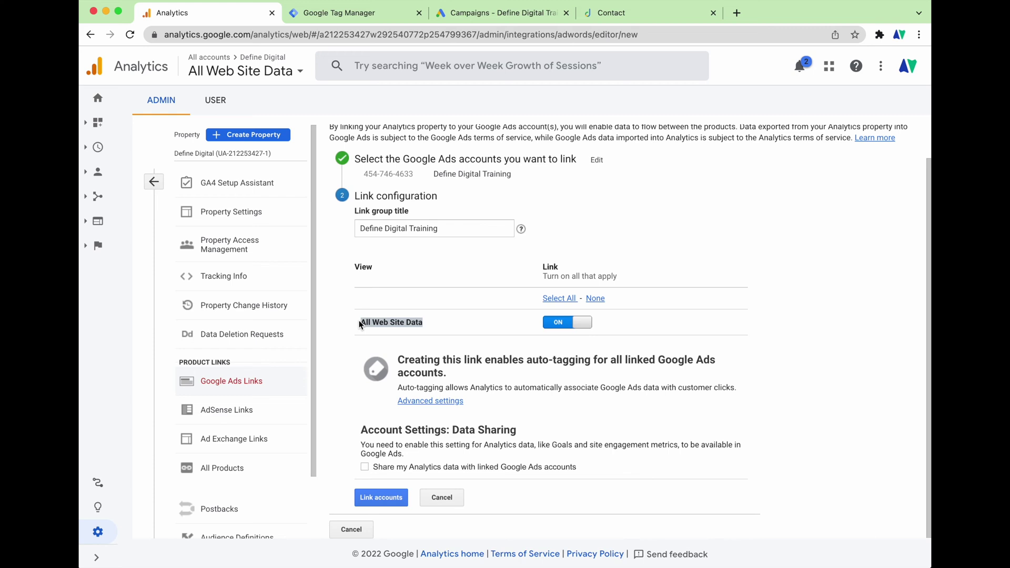
{"action": "left_click", "coordinate": [432, 322]}
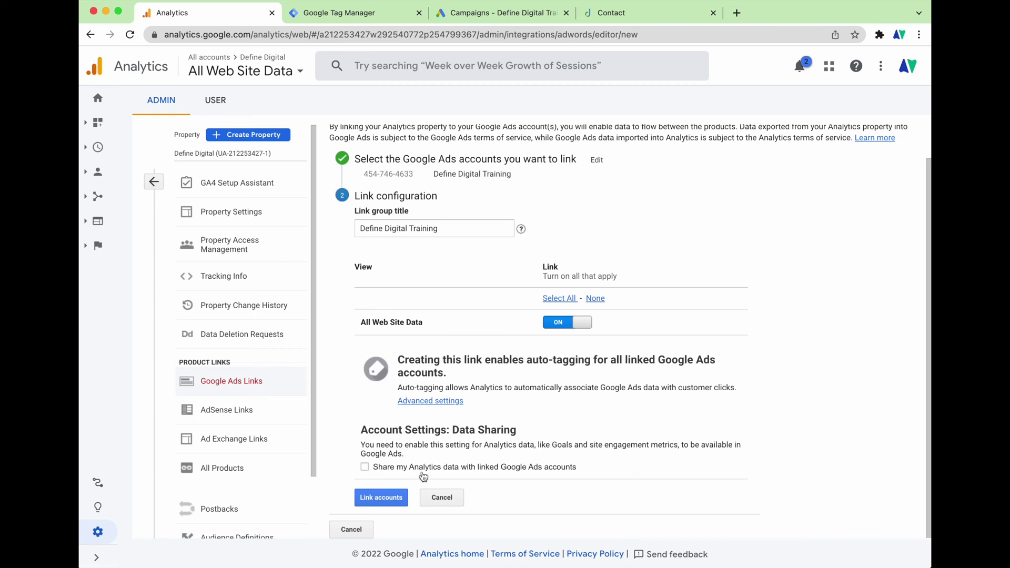
{"action": "left_click", "coordinate": [398, 499]}
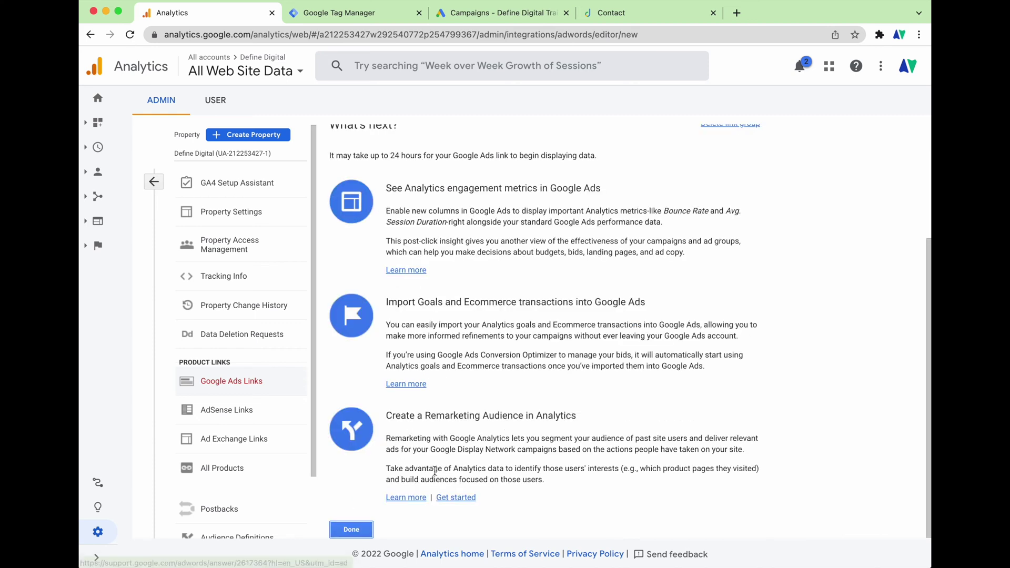
{"action": "left_click", "coordinate": [490, 14]}
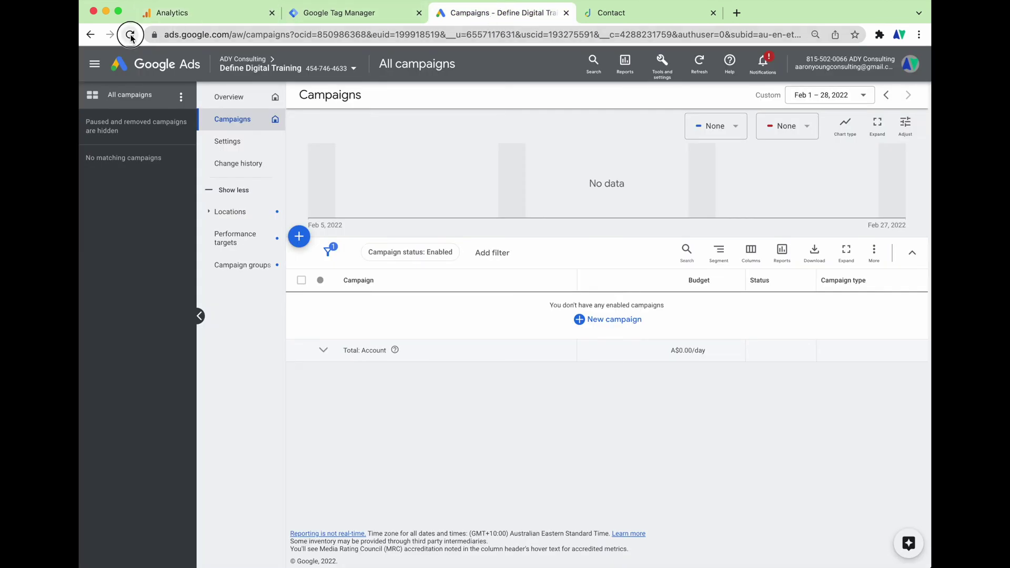
- In Linked accounts, manage the Google Analytics (UA) link and edit the Define Digital property's views
{"action": "left_click", "coordinate": [656, 68]}
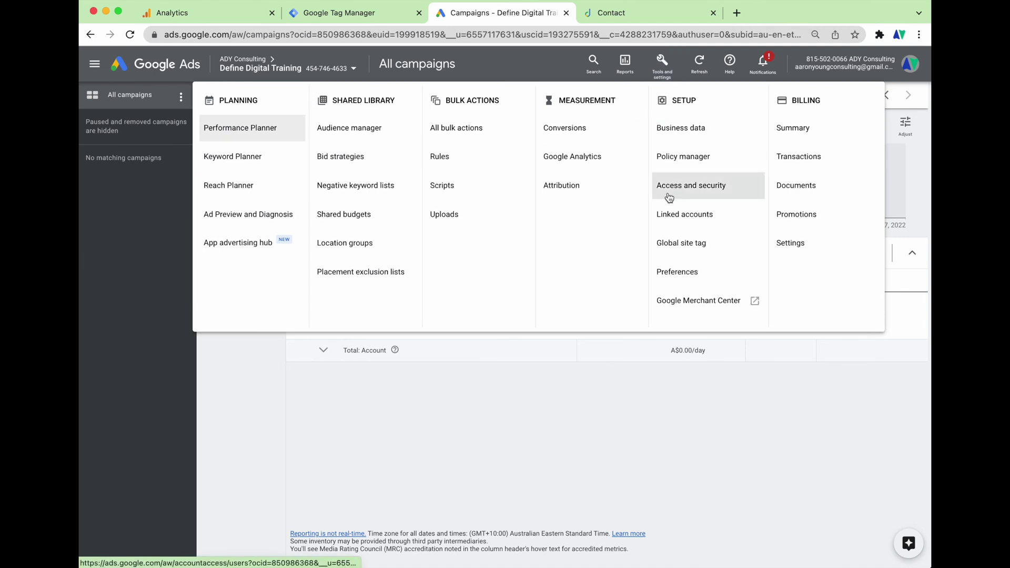
{"action": "left_click", "coordinate": [670, 208]}
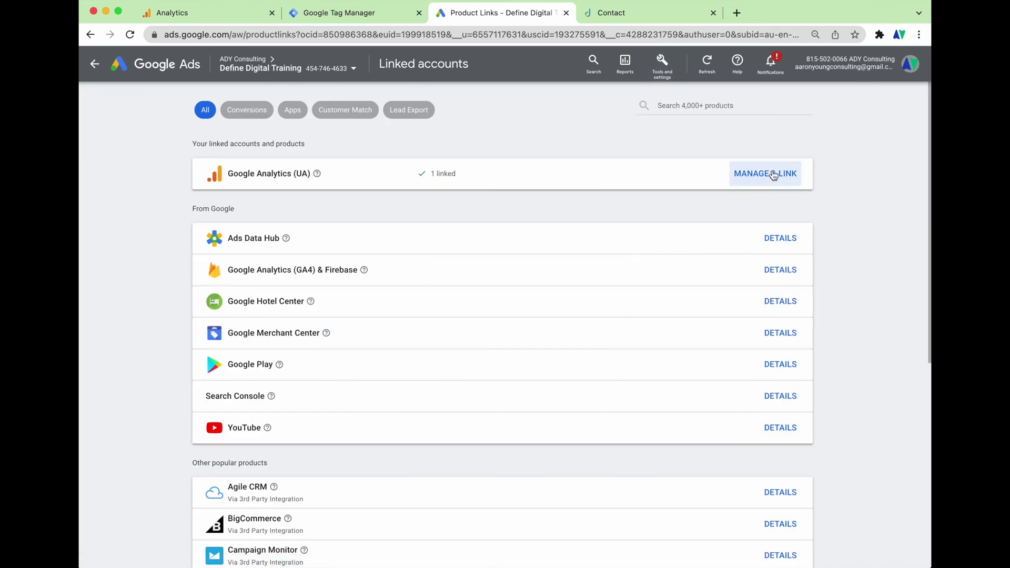
{"action": "scroll", "coordinate": [773, 175], "scroll_direction": "down", "scroll_amount": 1}
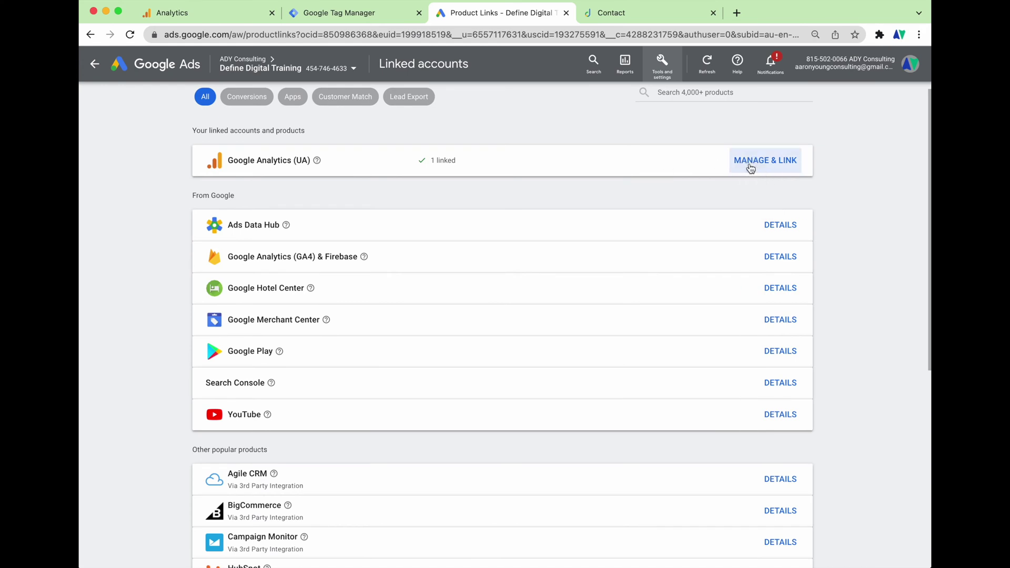
{"action": "left_click", "coordinate": [751, 167]}
{"action": "scroll", "coordinate": [534, 431], "scroll_direction": "down", "scroll_amount": 1}
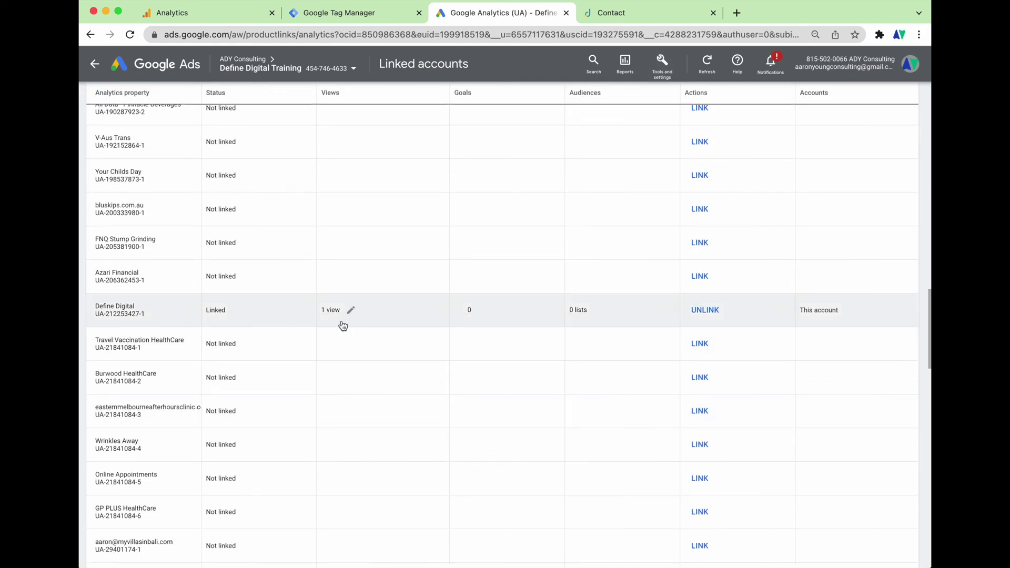
{"action": "left_click", "coordinate": [328, 310]}
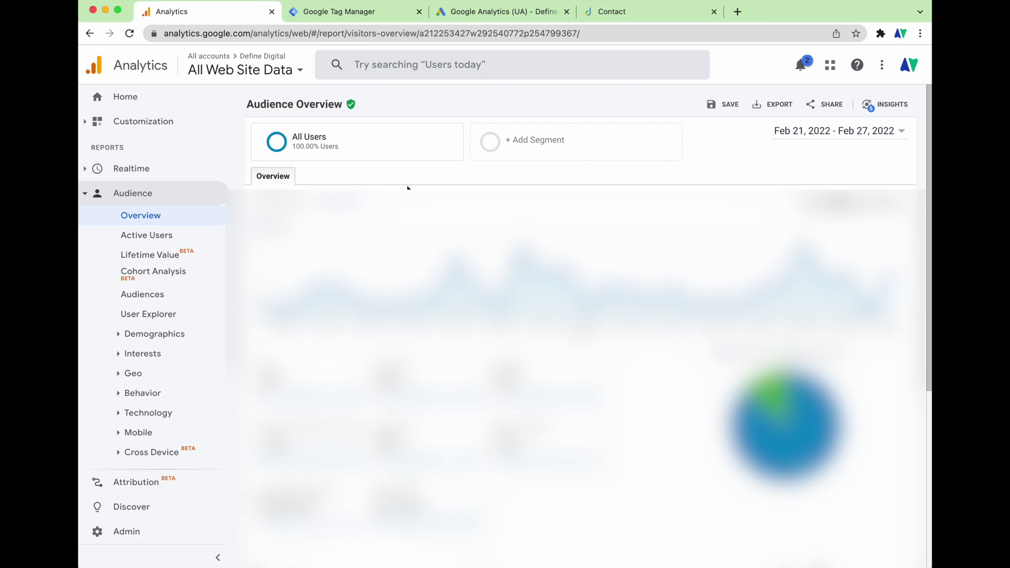
- Start a new Custom goal for the All Web Site Data view
{"action": "left_click", "coordinate": [124, 532]}
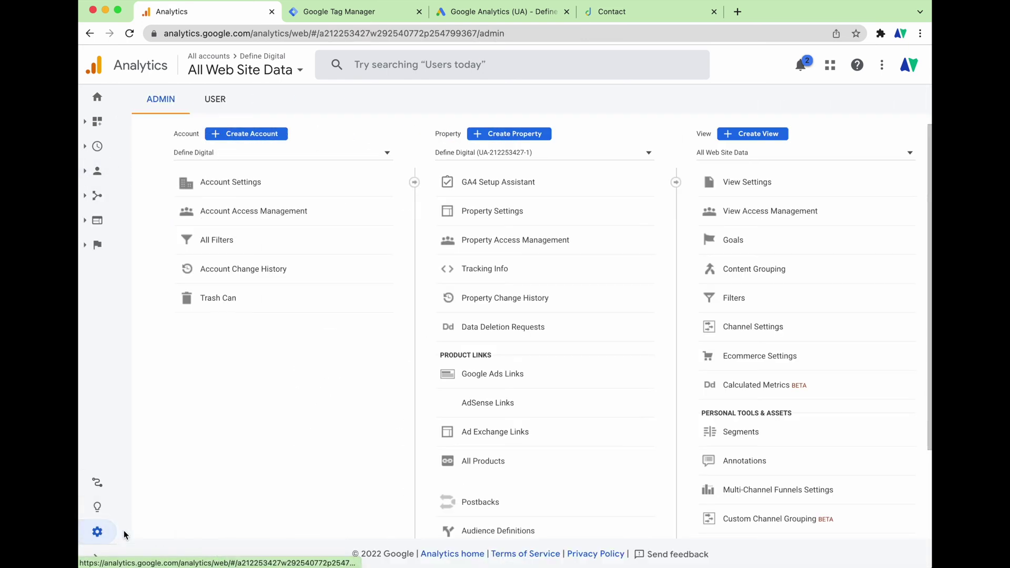
{"action": "left_click", "coordinate": [739, 246]}
{"action": "left_click", "coordinate": [390, 156]}
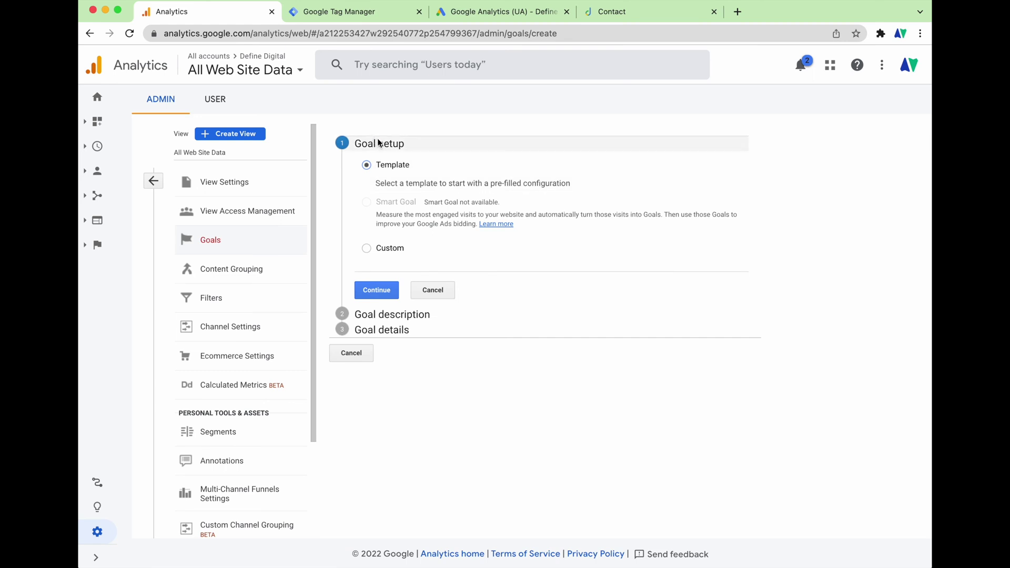
{"action": "left_click", "coordinate": [365, 247]}
{"action": "left_click", "coordinate": [377, 290]}
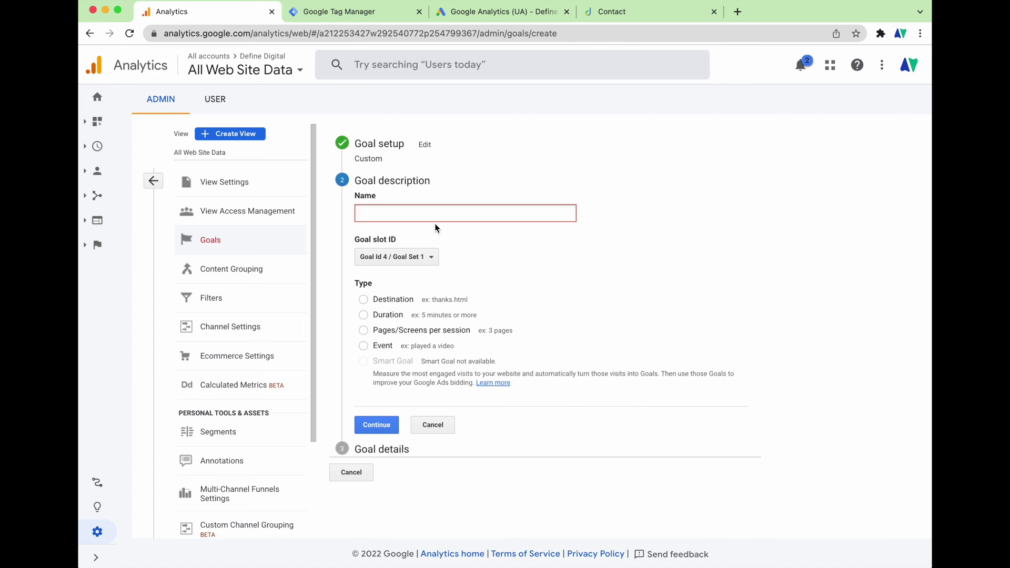
- Name the goal 'Email Click' and make it an Event type goal
{"action": "left_click", "coordinate": [621, 16]}
{"action": "left_click_drag", "start_coordinate": [169, 311], "coordinate": [340, 315]}
{"action": "key", "text": "super+1"}
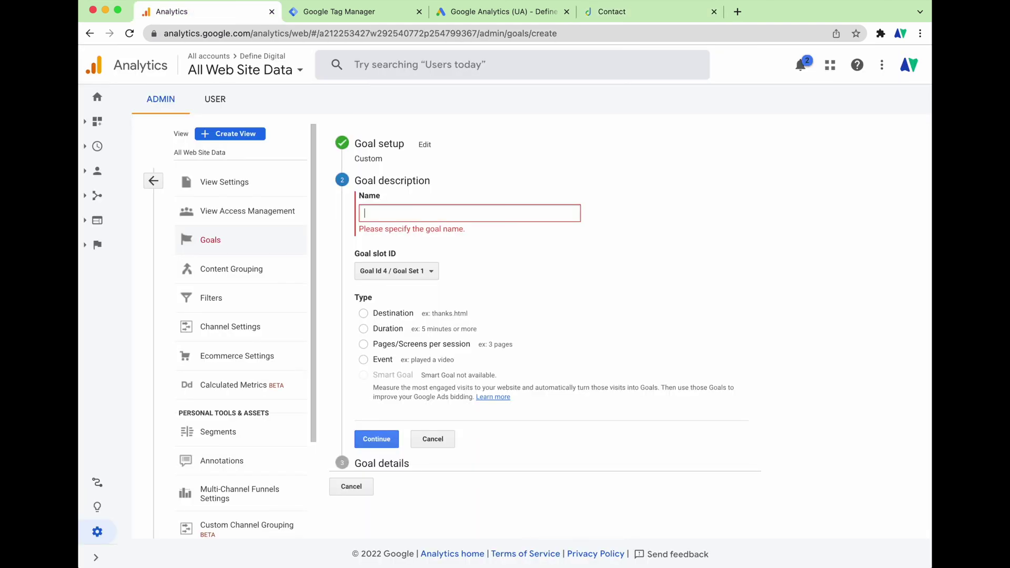
{"action": "type", "text": "Email Click"}
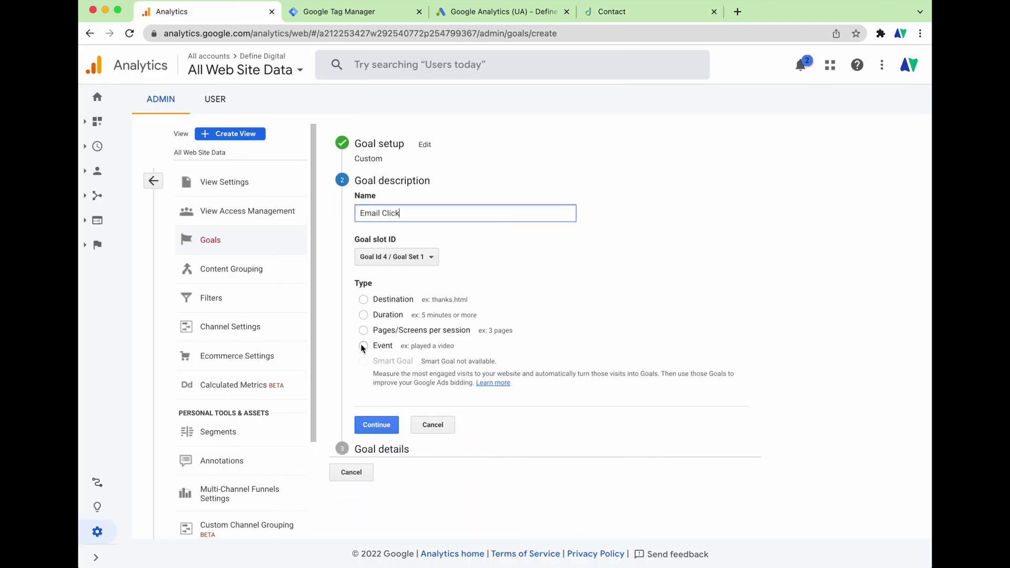
{"action": "left_click", "coordinate": [362, 346]}
{"action": "left_click", "coordinate": [376, 425]}
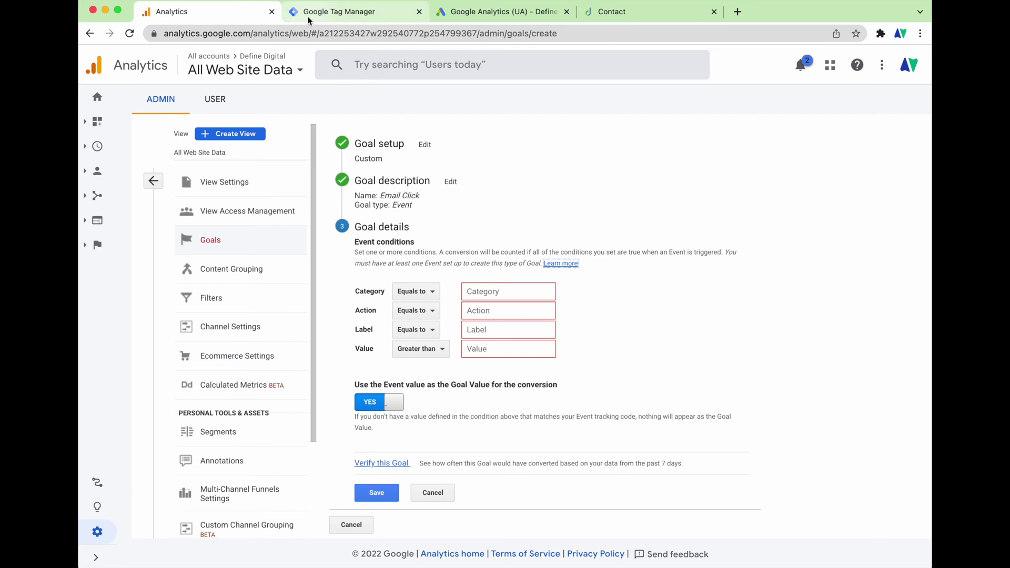
- Begin filling in the goal's Category and Action event conditions
{"action": "left_click", "coordinate": [473, 294]}
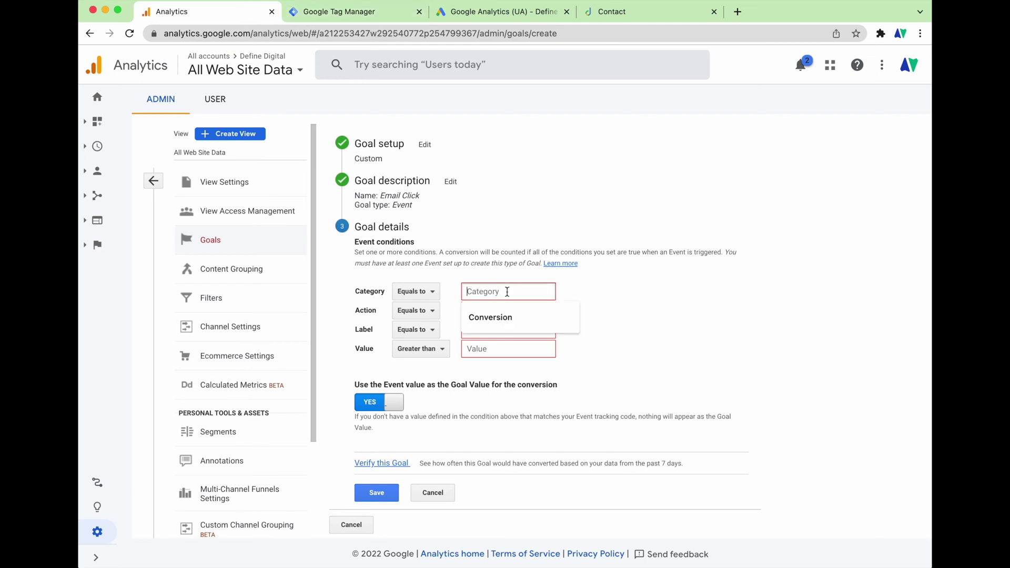
{"action": "left_click", "coordinate": [420, 257]}
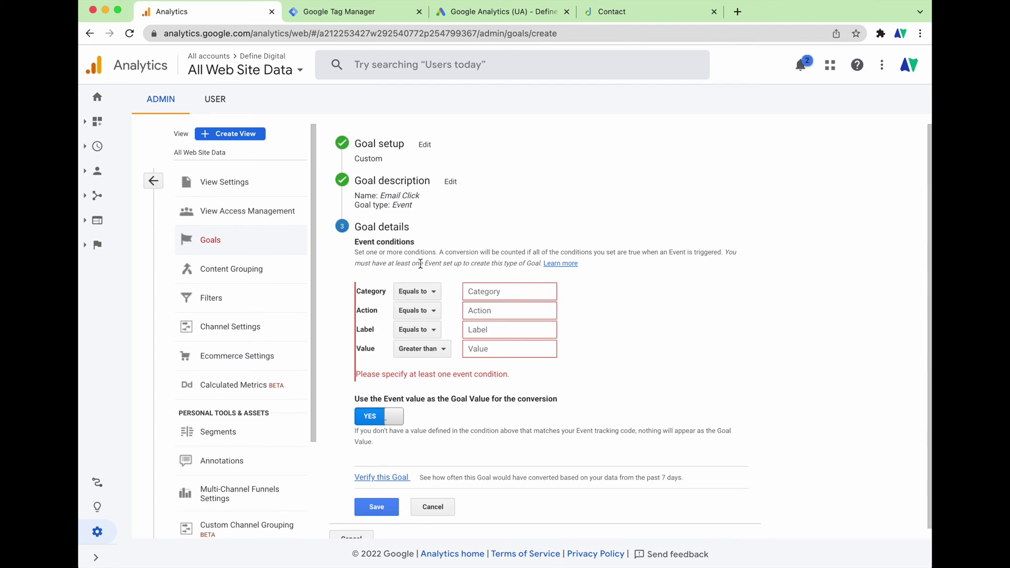
{"action": "left_click", "coordinate": [484, 310]}
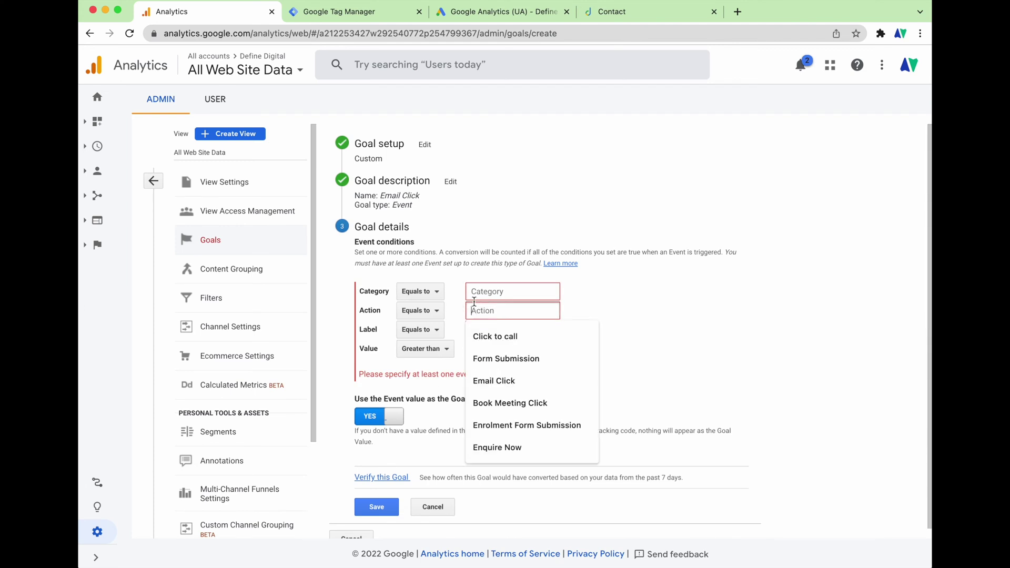
{"action": "left_click", "coordinate": [331, 13]}
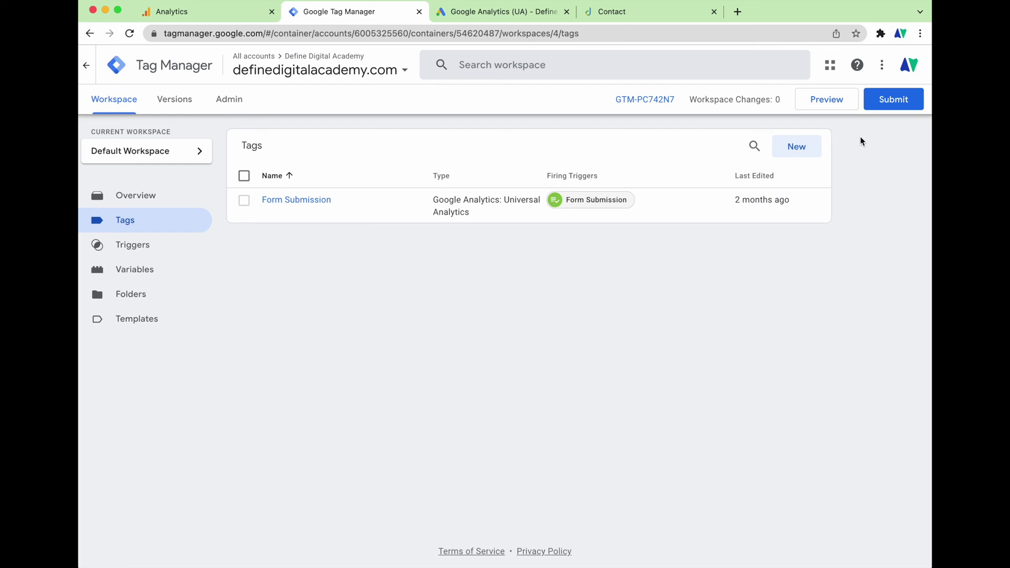
- Create a tag named 'Email Click' of type Google Analytics: Universal Analytics with Track Type Event
{"action": "left_click", "coordinate": [793, 153]}
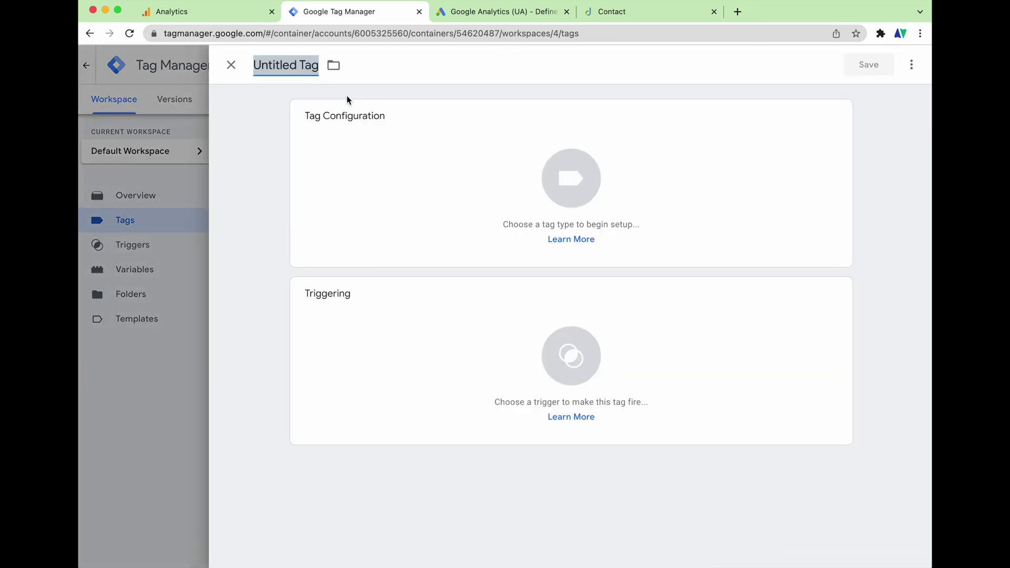
{"action": "type", "text": "Email C"}
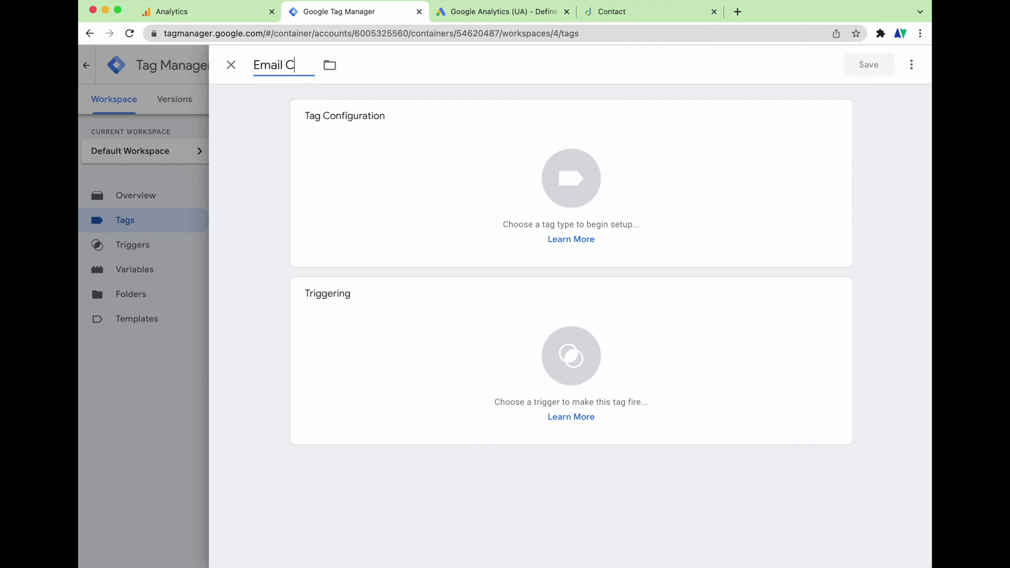
{"action": "type", "text": "lick"}
{"action": "left_click", "coordinate": [419, 220]}
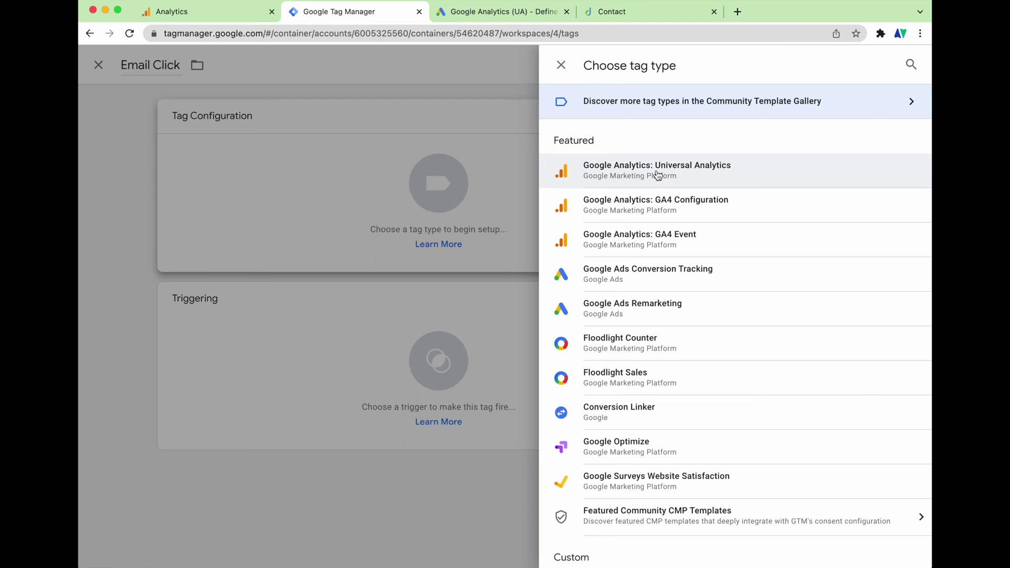
{"action": "left_click", "coordinate": [741, 174]}
{"action": "left_click", "coordinate": [444, 247]}
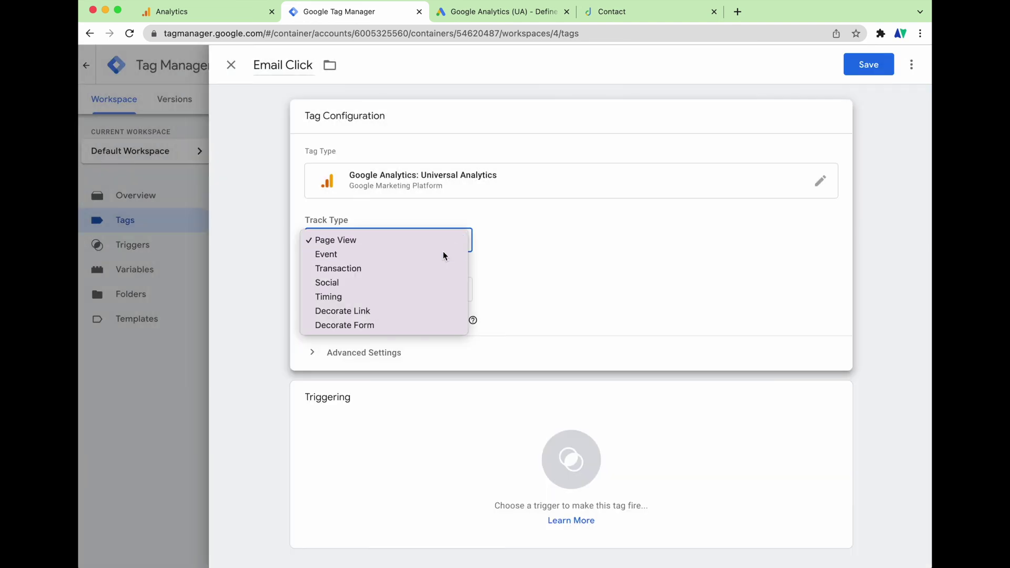
{"action": "left_click", "coordinate": [445, 255]}
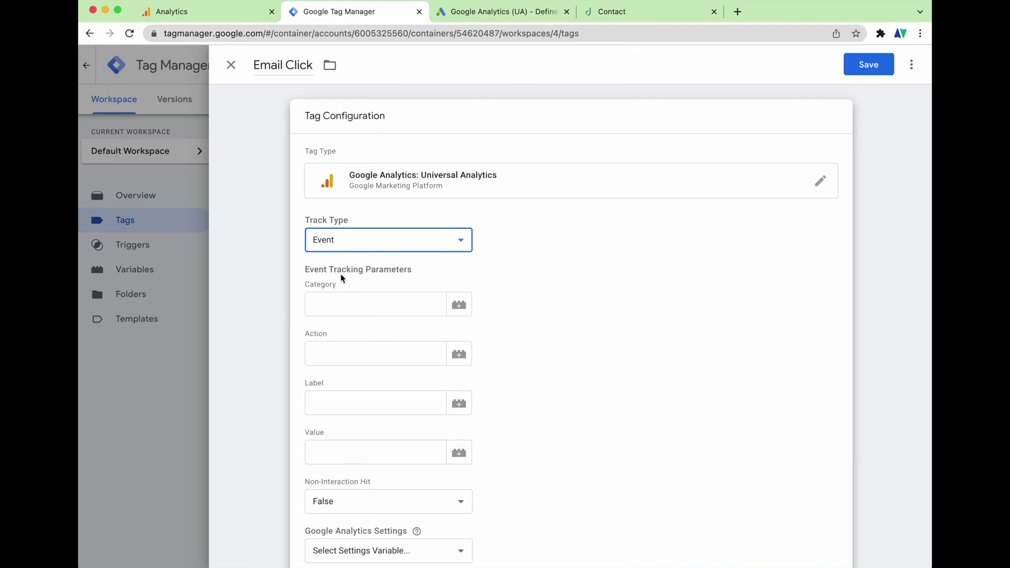
- Set the goal's conditions to Category Conversion and Action Email Click, copying the Action text
{"action": "key", "text": "super+1"}
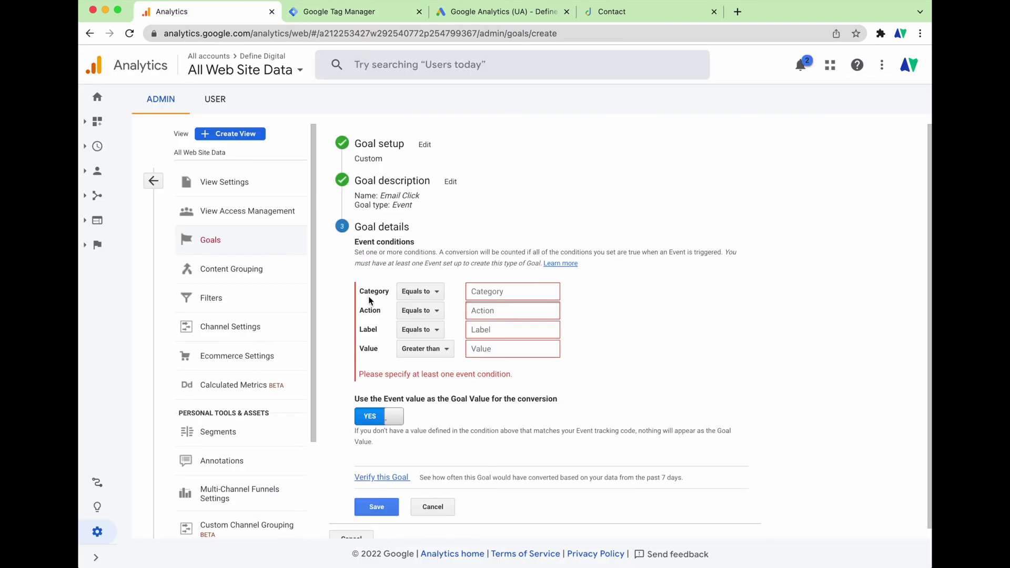
{"action": "left_click", "coordinate": [492, 291]}
{"action": "left_click", "coordinate": [487, 313]}
{"action": "left_click", "coordinate": [482, 315]}
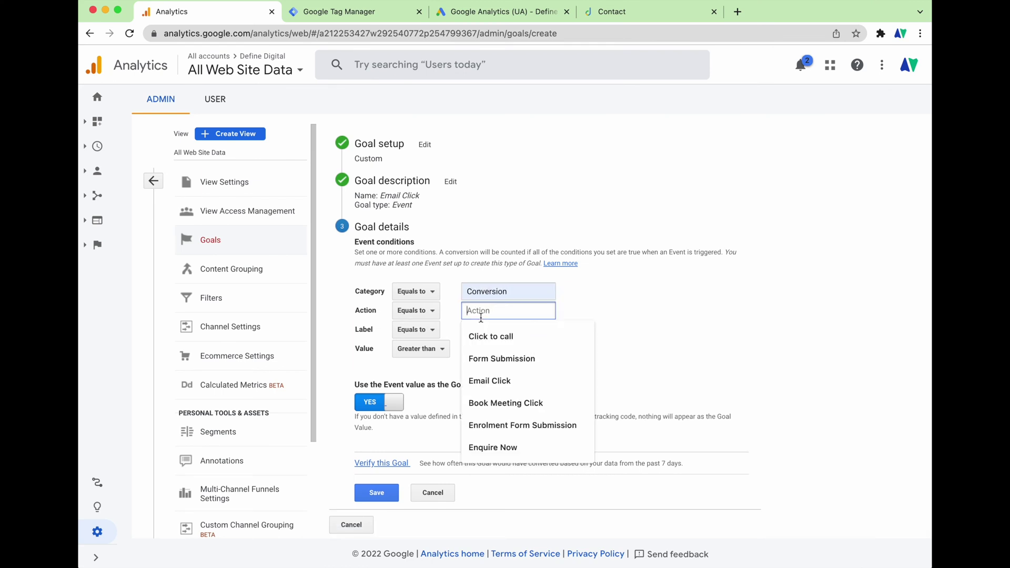
{"action": "left_click", "coordinate": [489, 381]}
{"action": "right_click", "coordinate": [526, 310]}
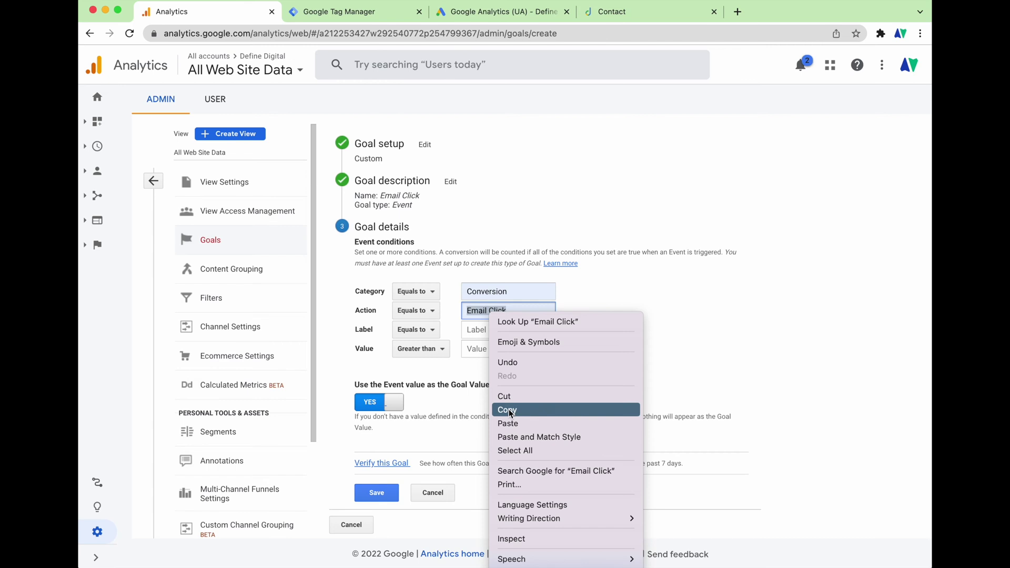
{"action": "left_click", "coordinate": [558, 409]}
- Enter 'Conversion' as the Tag Manager tag's event Category
{"action": "left_click", "coordinate": [345, 11]}
{"action": "left_click", "coordinate": [315, 296]}
{"action": "type", "text": "Convers"}
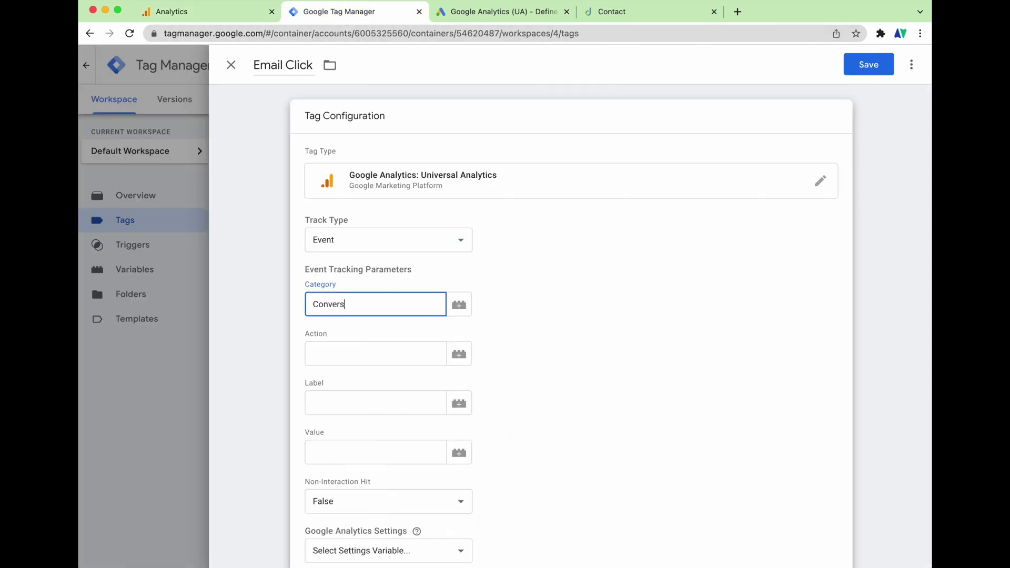
{"action": "type", "text": "ion"}
- Paste 'Email Click' as the tag's Action and choose the {{GA Define Digital}} settings variable
{"action": "right_click", "coordinate": [325, 358]}
{"action": "key", "text": "super+v"}
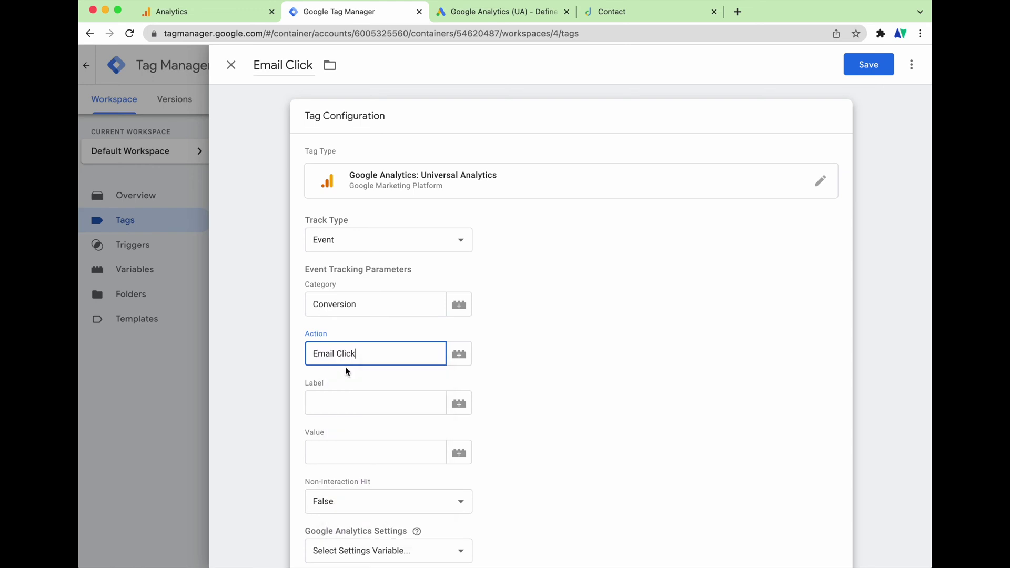
{"action": "left_click", "coordinate": [221, 20]}
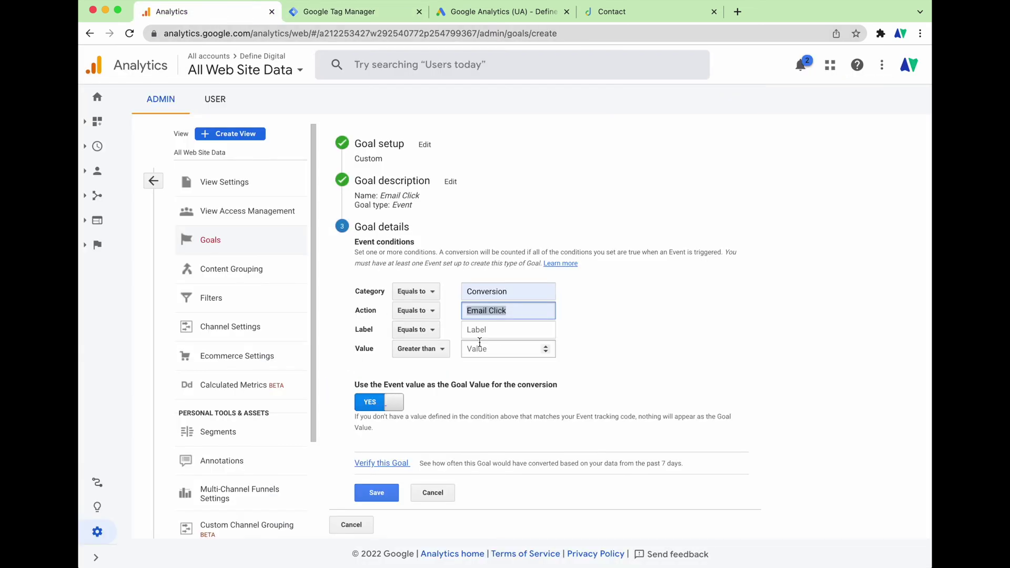
{"action": "left_click", "coordinate": [350, 17]}
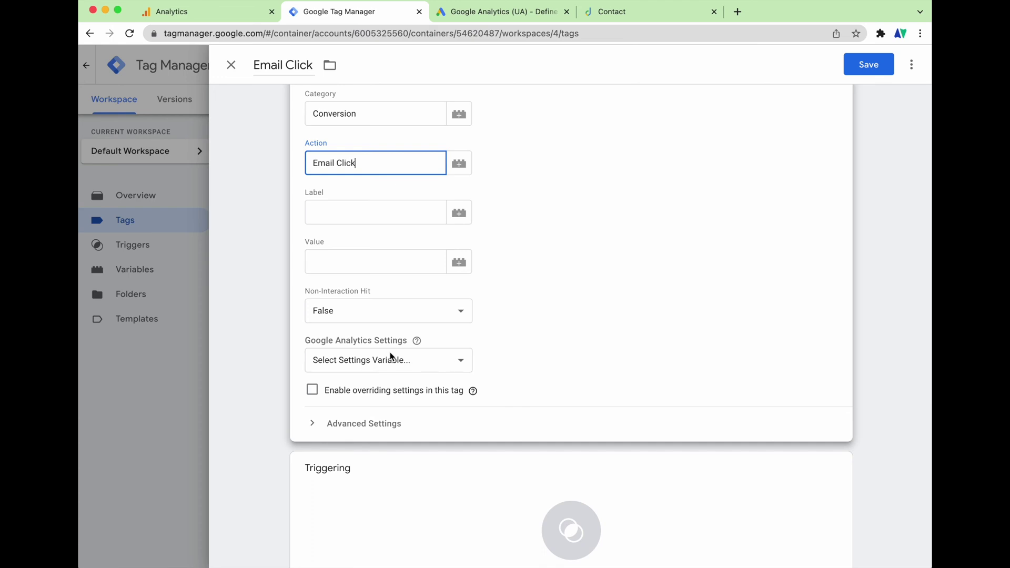
{"action": "left_click", "coordinate": [456, 361]}
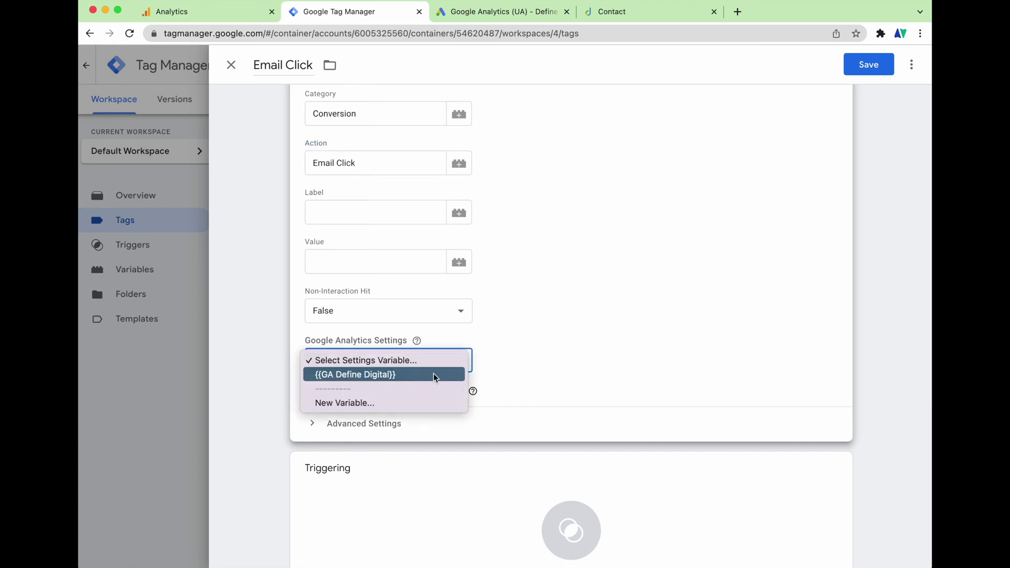
{"action": "left_click", "coordinate": [370, 376]}
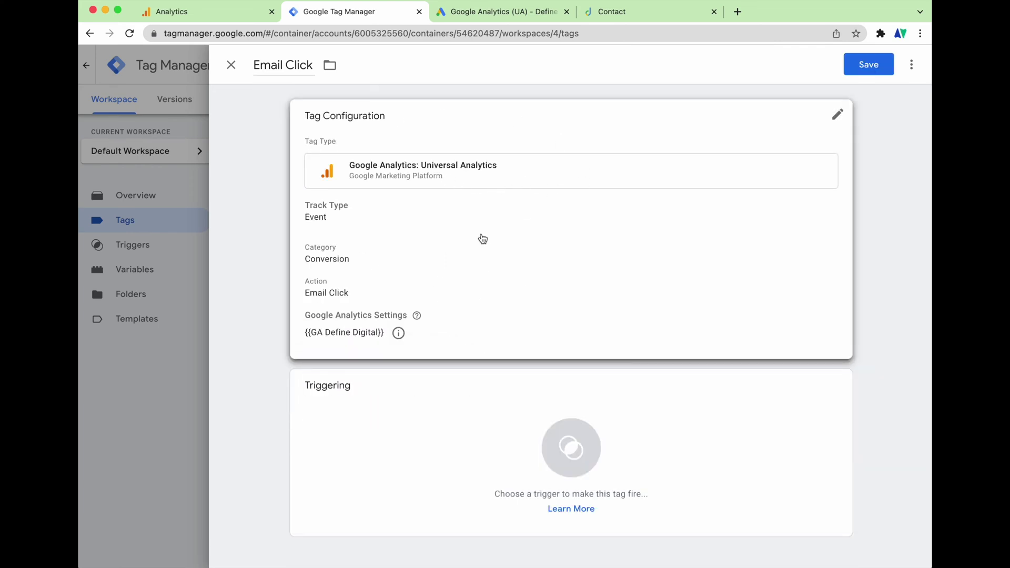
{"action": "key", "text": "ctrl+shift+Tab"}
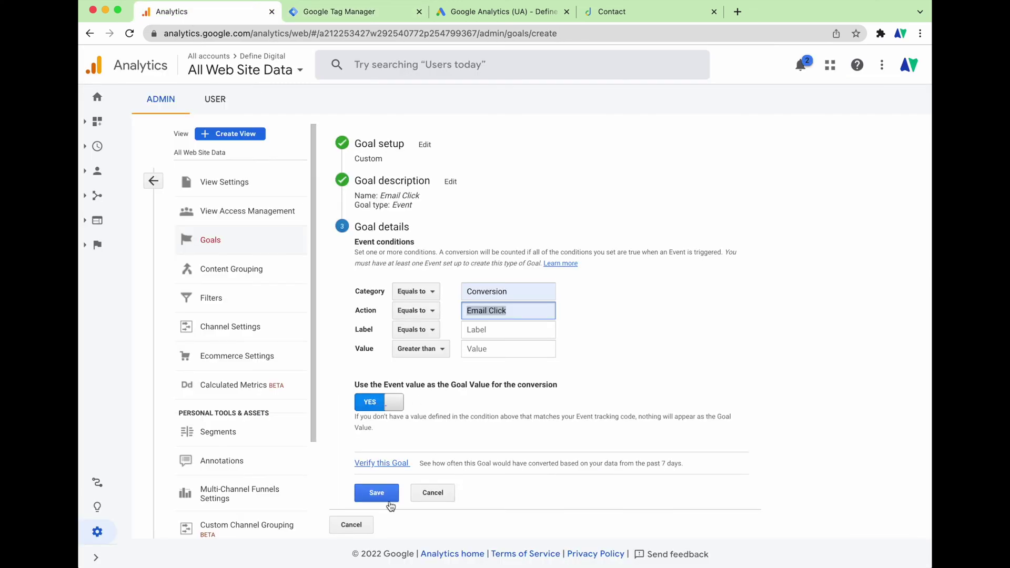
- Save the Email Click goal and go back to the Tag Manager tag
{"action": "left_click", "coordinate": [376, 493]}
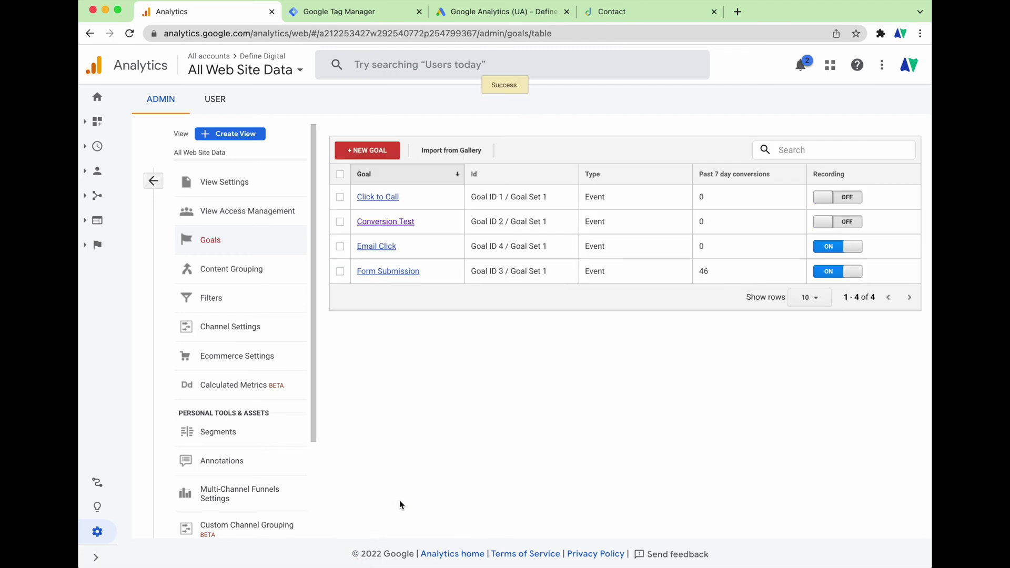
{"action": "left_click", "coordinate": [361, 16]}
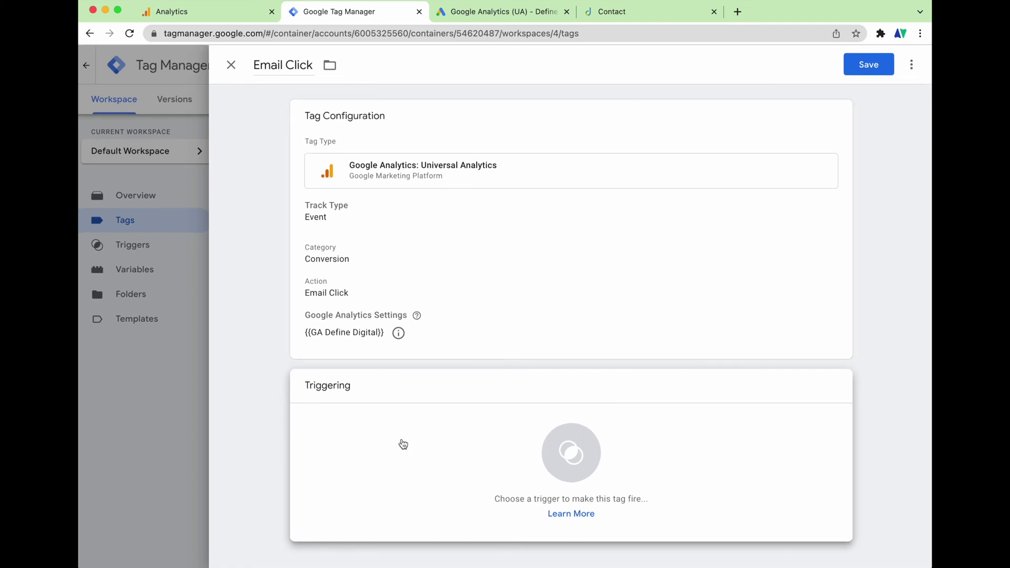
- Create a new trigger for the tag and name it 'Email Click'
{"action": "left_click", "coordinate": [601, 13]}
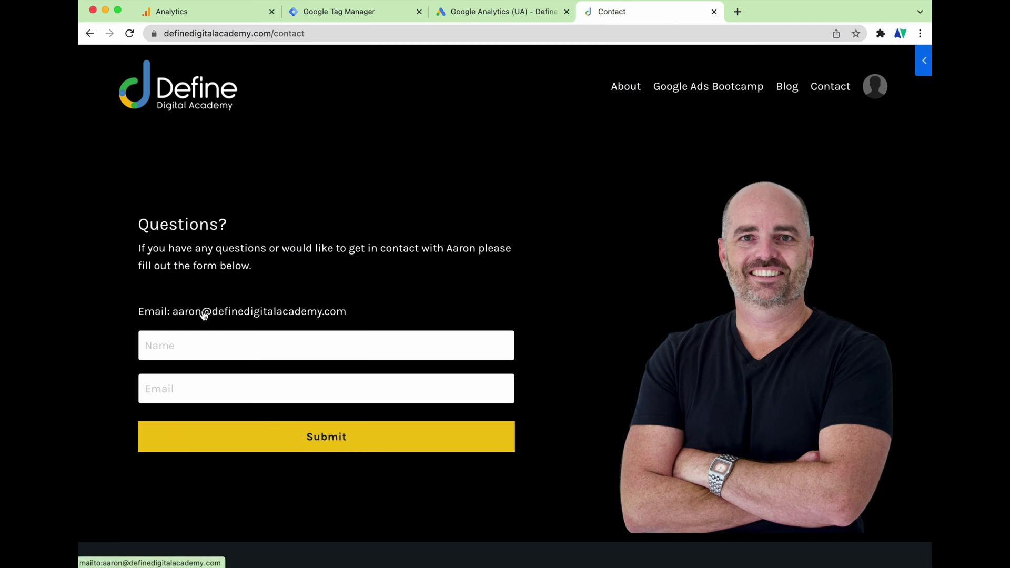
{"action": "key", "text": "super+2"}
{"action": "left_click", "coordinate": [388, 455]}
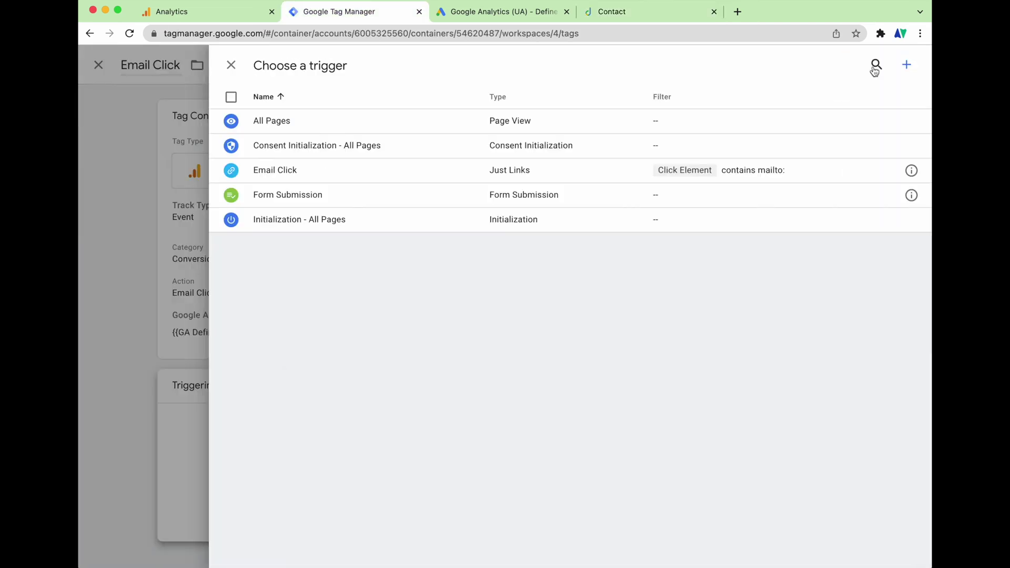
{"action": "left_click", "coordinate": [907, 66]}
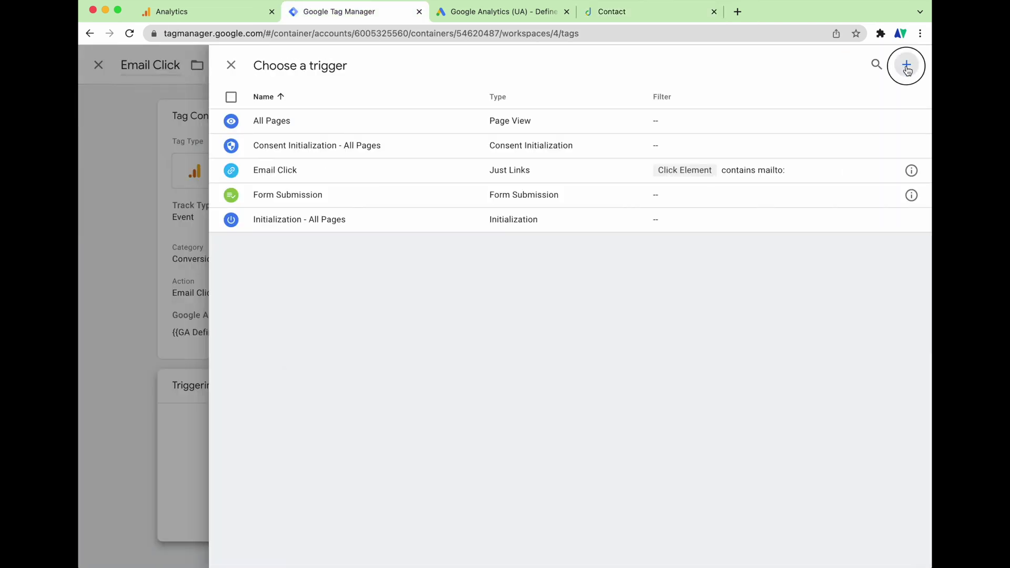
{"action": "double_click", "coordinate": [269, 67]}
{"action": "triple_click", "coordinate": [269, 68]}
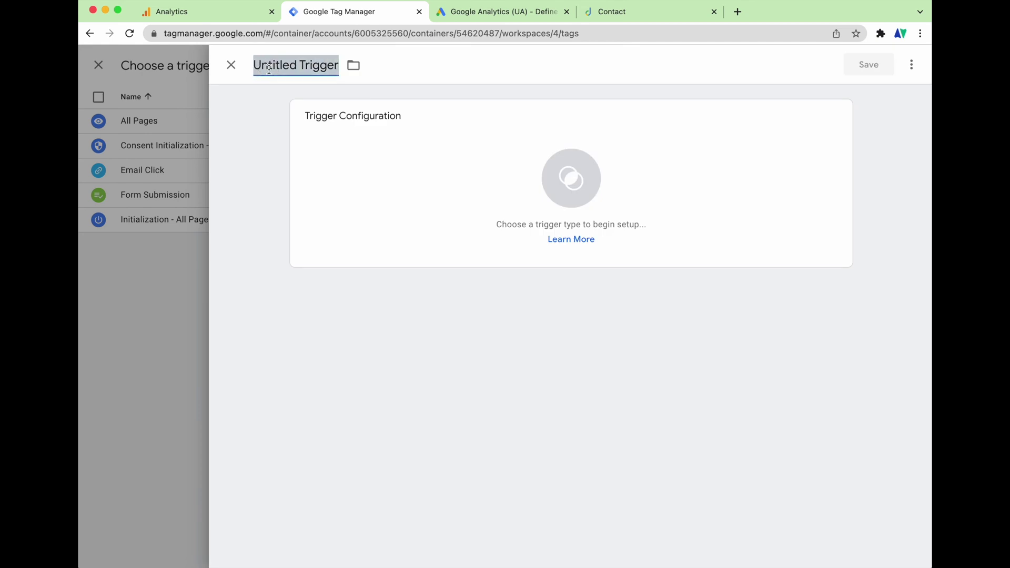
{"action": "type", "text": "Email Click"}
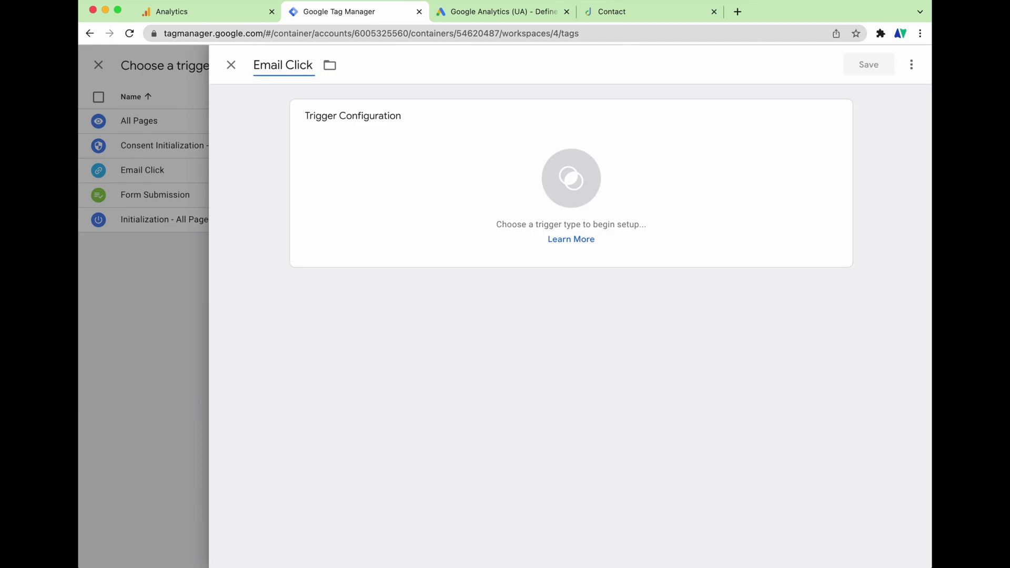
- Make the trigger type Click – Just Links, firing on Some Link Clicks
{"action": "left_click", "coordinate": [405, 189]}
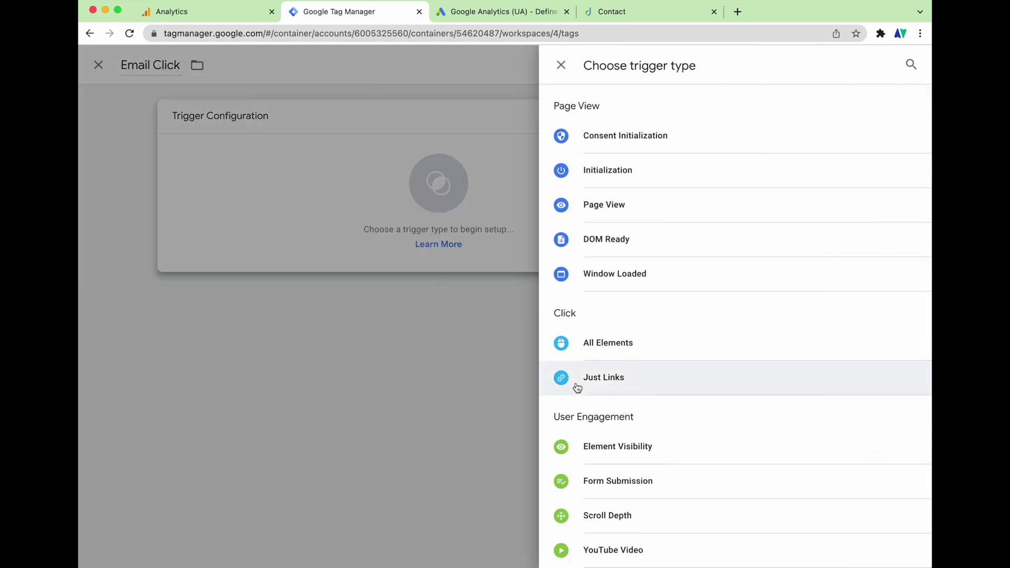
{"action": "left_click", "coordinate": [603, 386]}
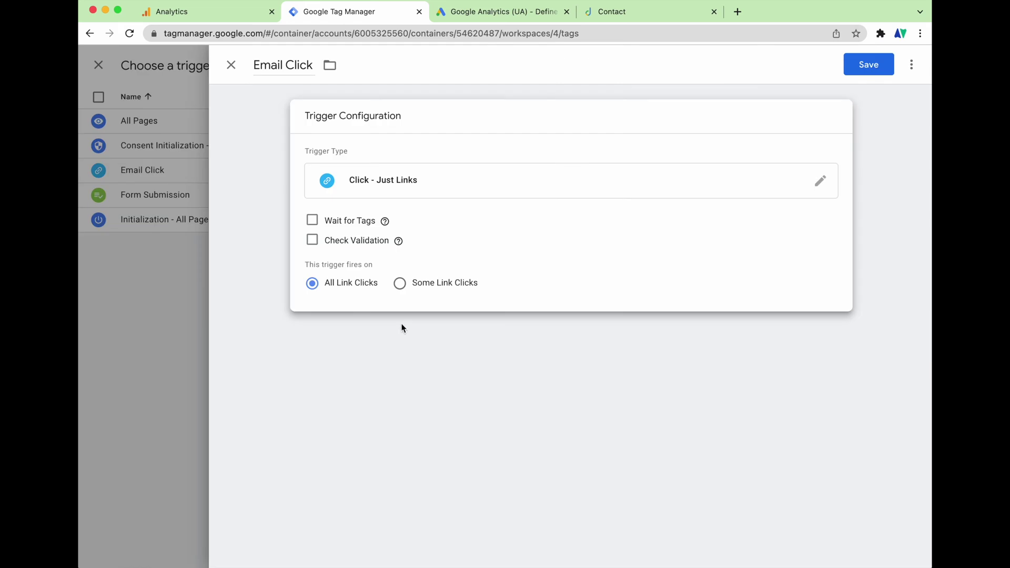
{"action": "left_click", "coordinate": [402, 286]}
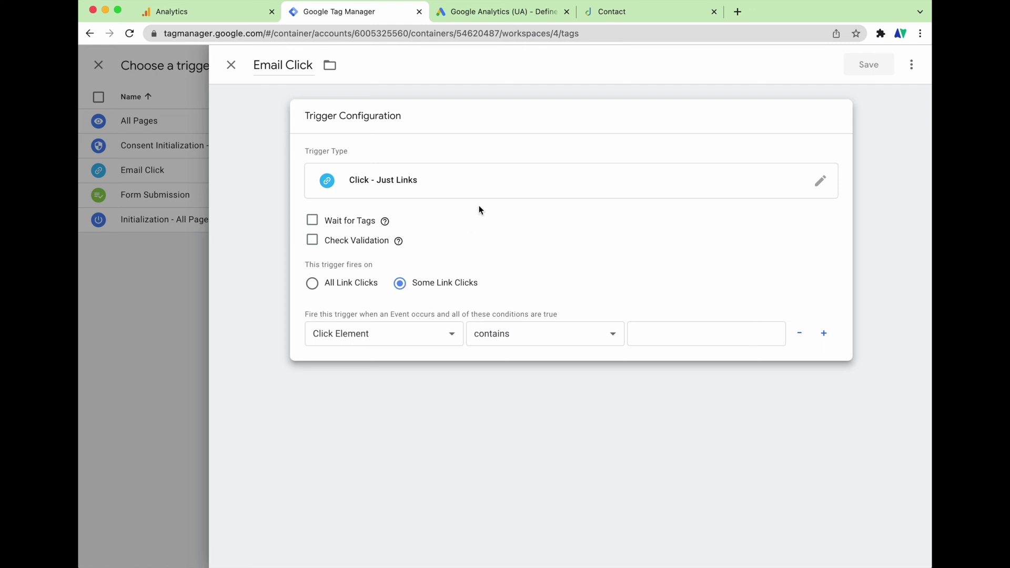
{"action": "left_click", "coordinate": [629, 11]}
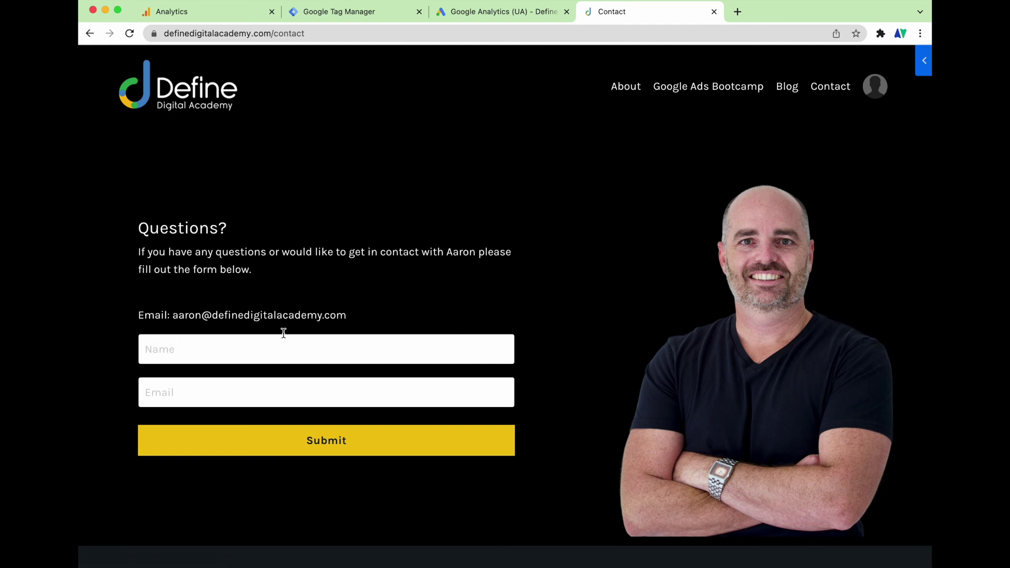
- Inspect the contact page's email link in DevTools to see its mailto: href
{"action": "left_click_drag", "start_coordinate": [372, 318], "coordinate": [172, 317]}
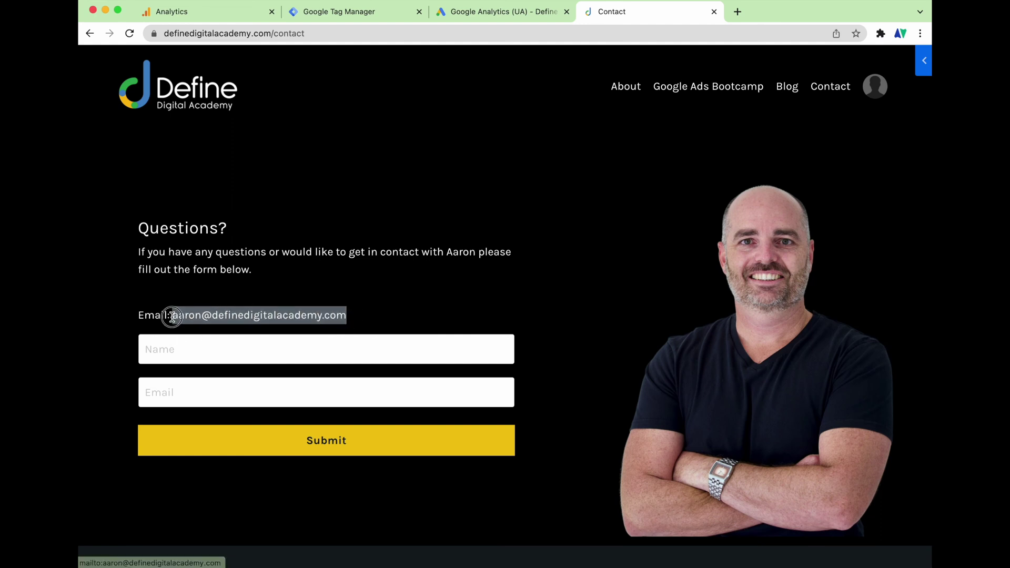
{"action": "right_click", "coordinate": [206, 315]}
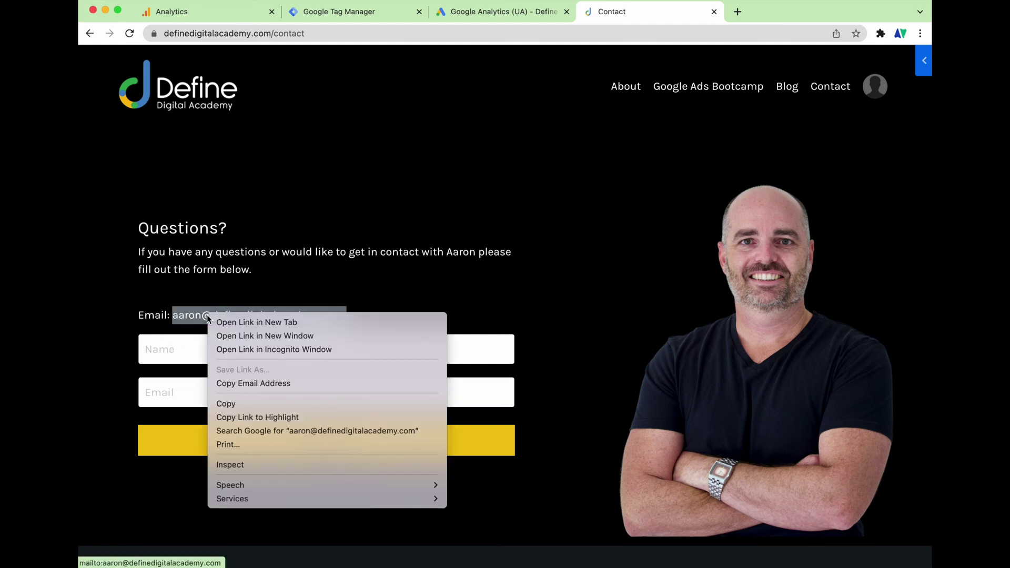
{"action": "left_click", "coordinate": [237, 464]}
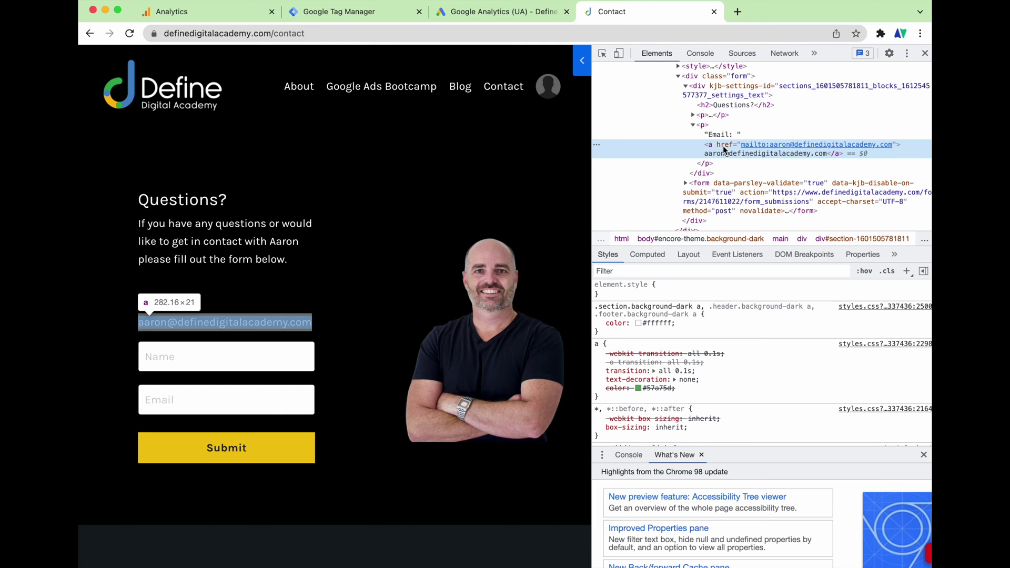
{"action": "scroll", "coordinate": [532, 238], "scroll_direction": "down", "scroll_amount": 5}
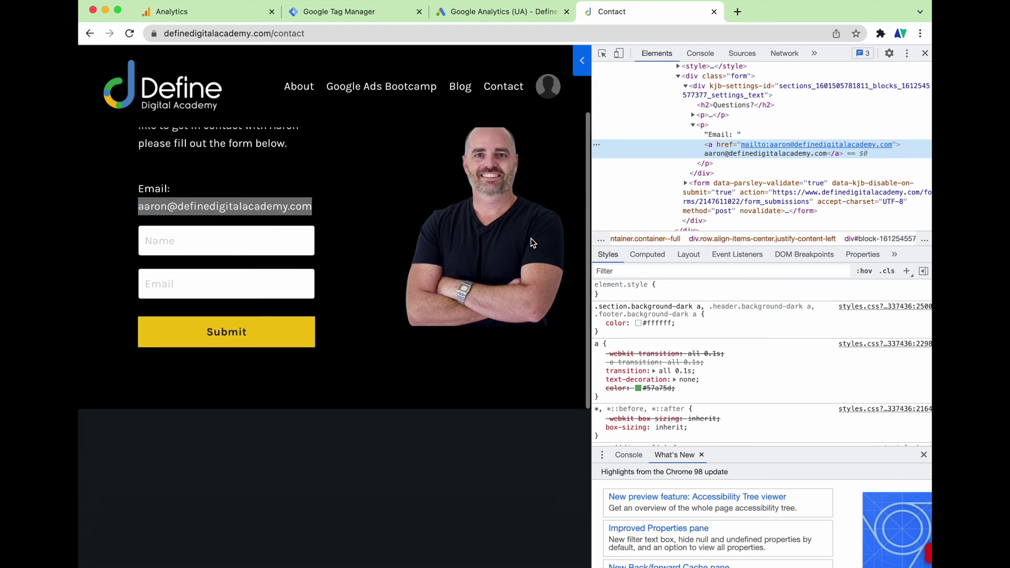
{"action": "scroll", "coordinate": [531, 238], "scroll_direction": "up", "scroll_amount": 3}
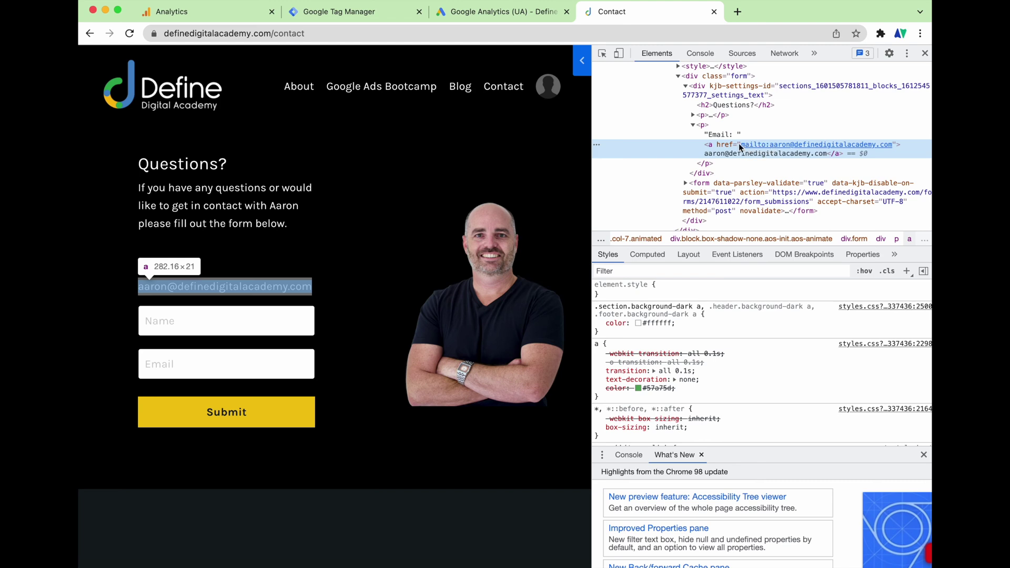
{"action": "left_click", "coordinate": [371, 16]}
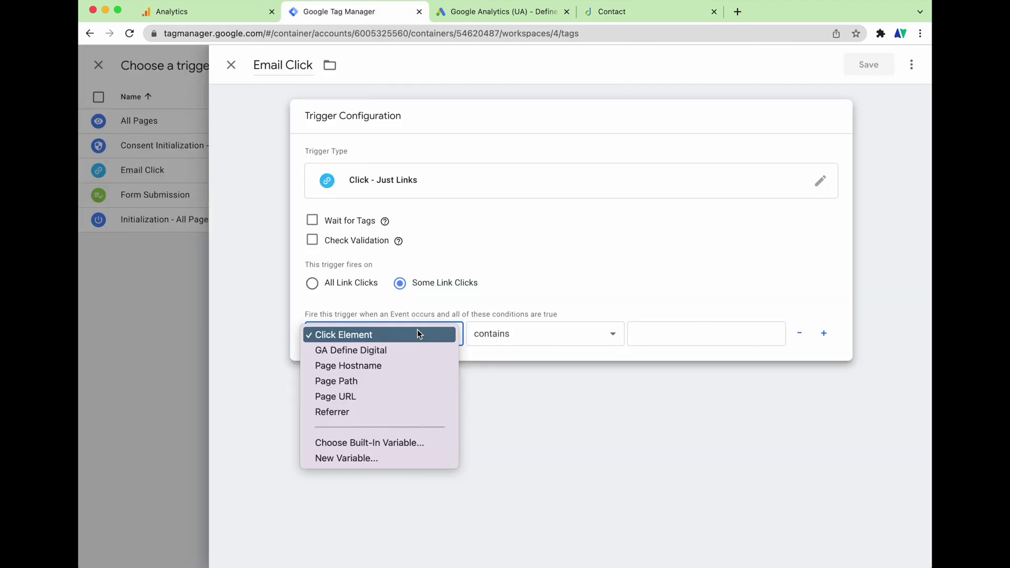
- Set the trigger condition to Click Element contains 'mailto'
{"action": "left_click", "coordinate": [368, 335]}
{"action": "left_click", "coordinate": [650, 334]}
{"action": "right_click", "coordinate": [639, 333]}
{"action": "left_click", "coordinate": [637, 333]}
{"action": "type", "text": "mailto"}
- Save the trigger and the Email Click tag, then start Preview mode
{"action": "left_click", "coordinate": [866, 65]}
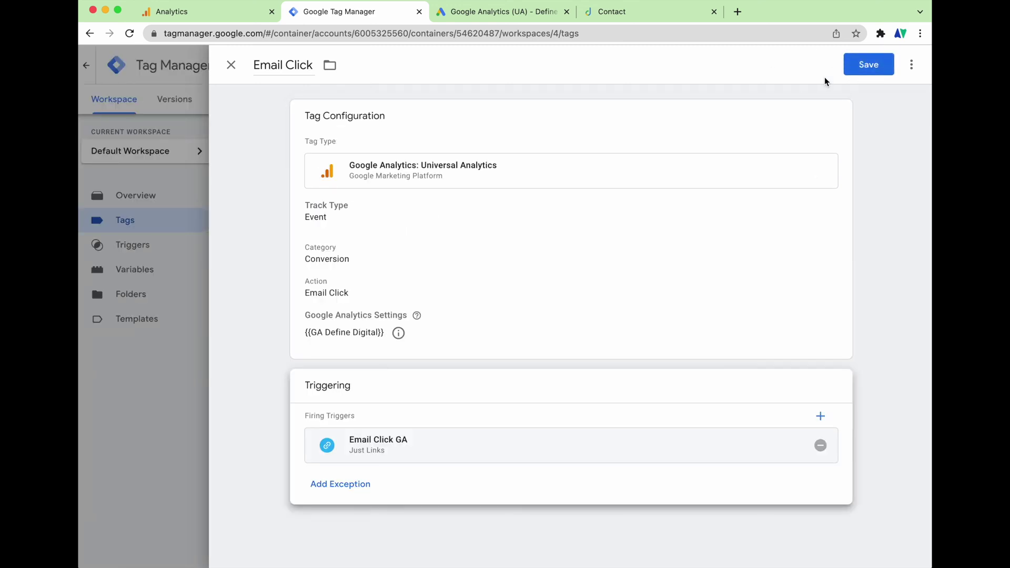
{"action": "left_click", "coordinate": [868, 69]}
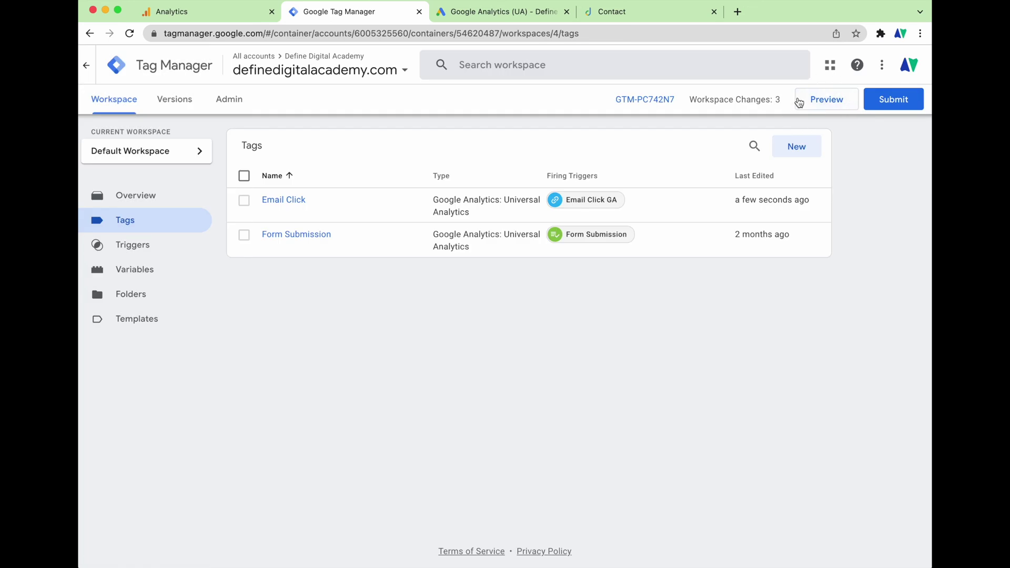
{"action": "left_click", "coordinate": [825, 107]}
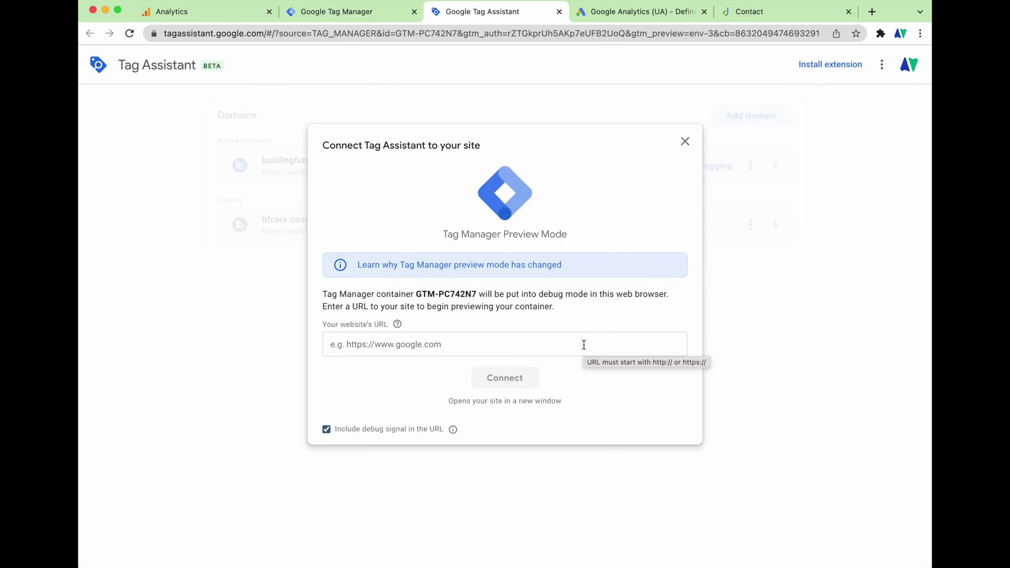
{"action": "left_click", "coordinate": [752, 12]}
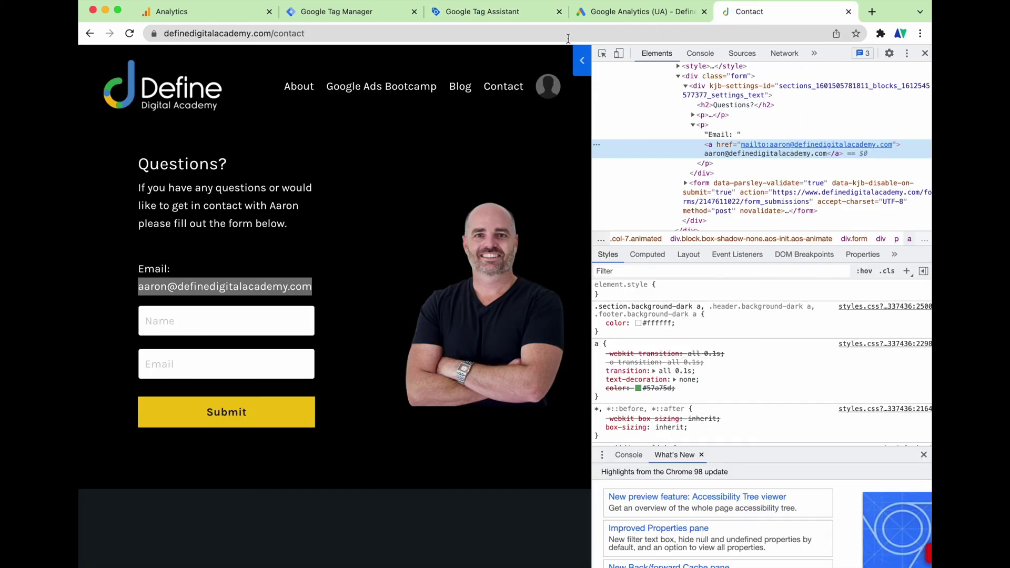
{"action": "left_click", "coordinate": [389, 37]}
{"action": "key", "text": "super+c"}
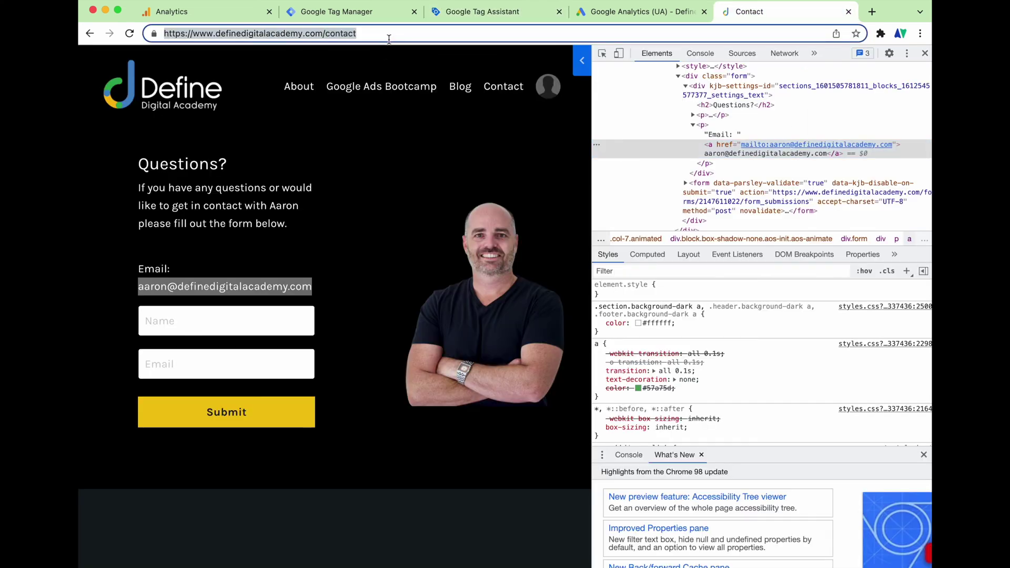
{"action": "key", "text": "ctrl+shift+Tab"}
{"action": "key", "text": "ctrl+shift+Tab"}
{"action": "left_click", "coordinate": [358, 345]}
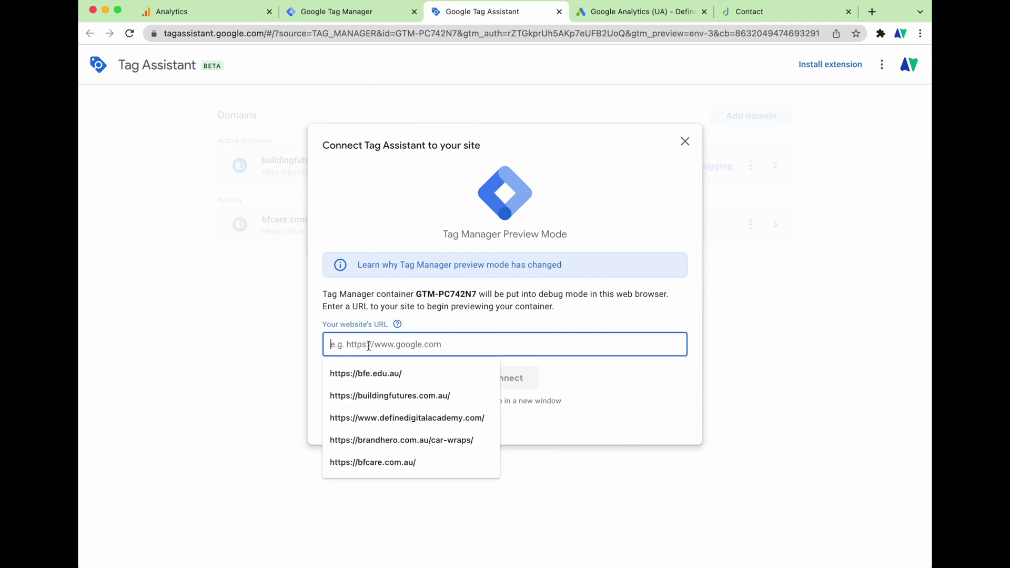
{"action": "right_click", "coordinate": [381, 356]}
{"action": "left_click", "coordinate": [405, 435]}
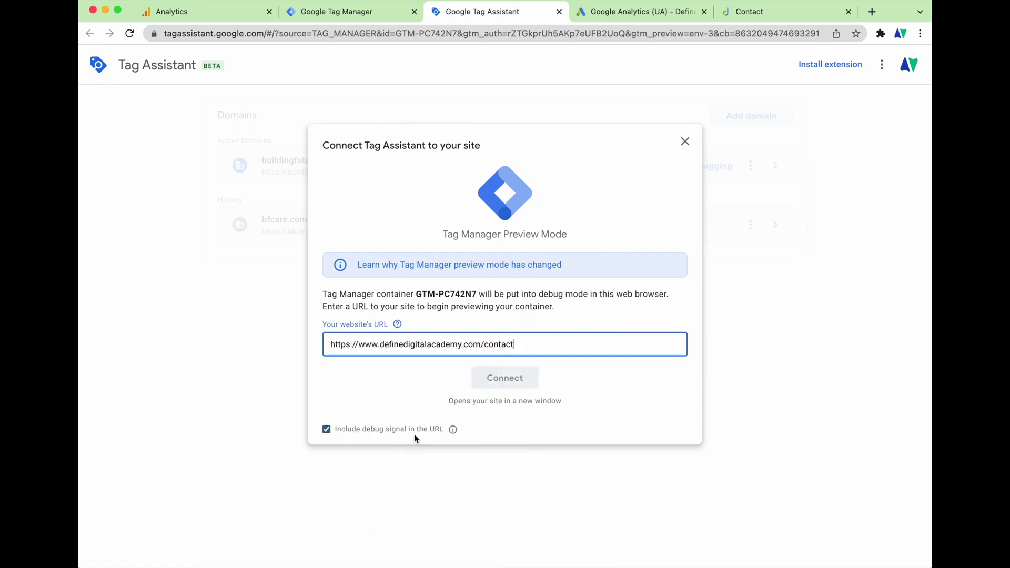
{"action": "left_click", "coordinate": [513, 378]}
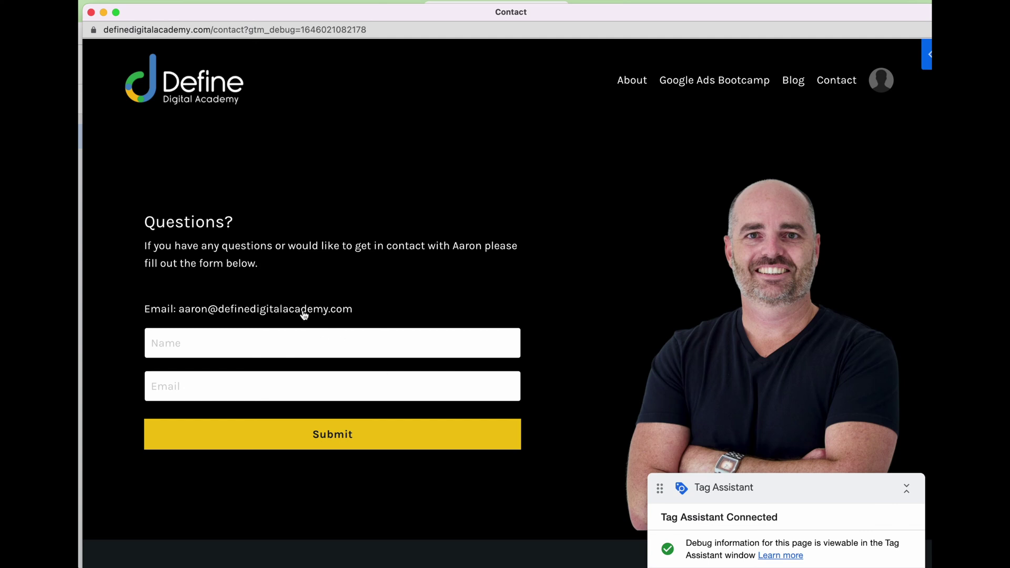
- Confirm the Link Click event fired and its Click Element value begins with mailto:
{"action": "key", "text": "super+grave"}
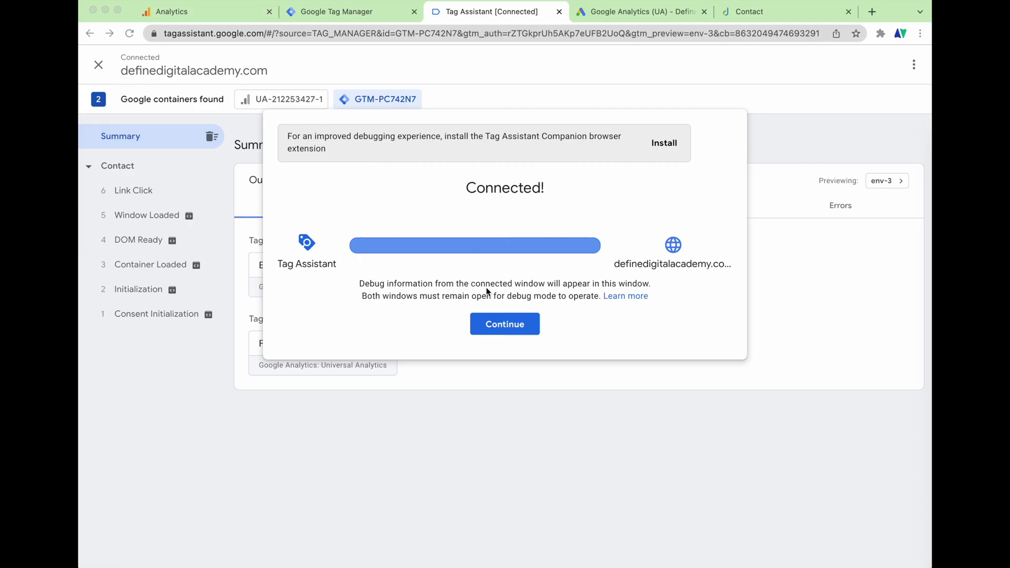
{"action": "left_click", "coordinate": [506, 330]}
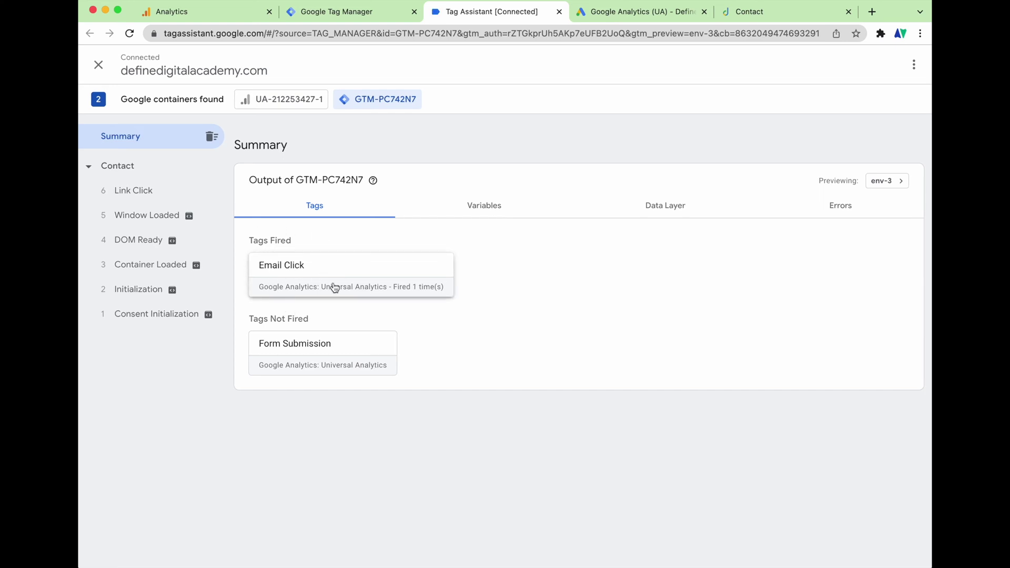
{"action": "left_click", "coordinate": [150, 195]}
{"action": "left_click", "coordinate": [494, 279]}
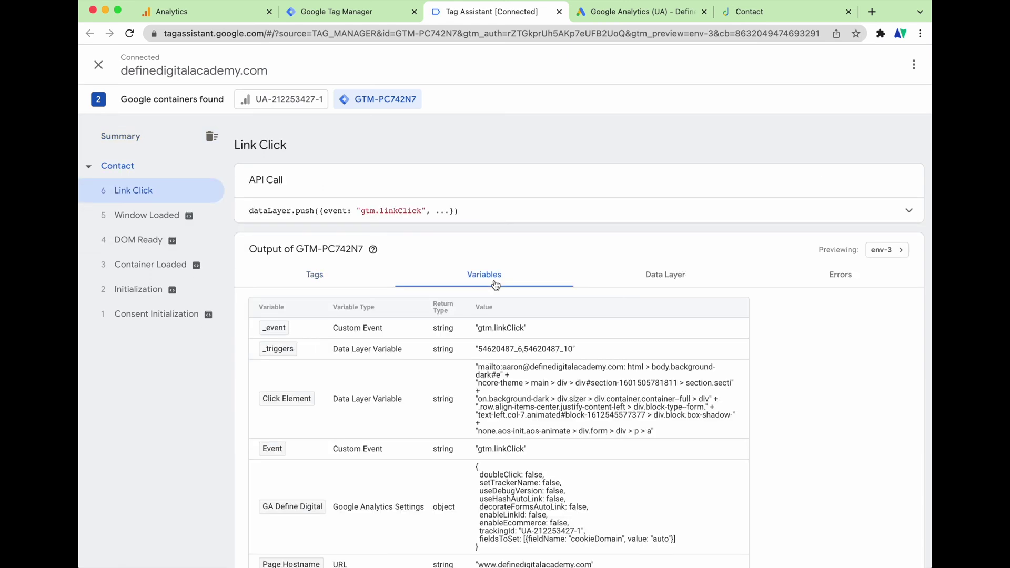
{"action": "scroll", "coordinate": [478, 337], "scroll_direction": "down", "scroll_amount": 3}
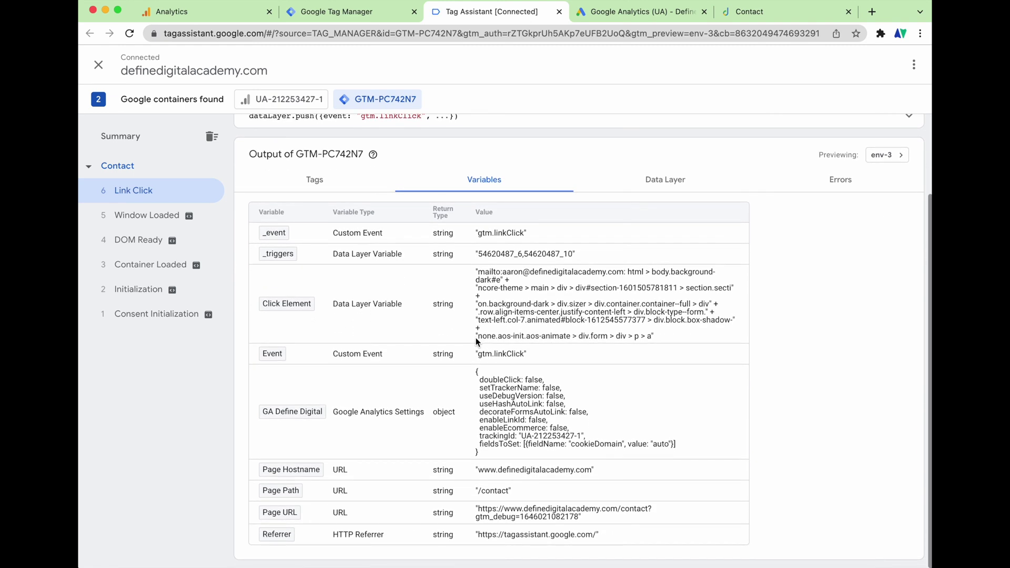
{"action": "scroll", "coordinate": [476, 337], "scroll_direction": "up", "scroll_amount": 1}
- Open the Email Click tag's Email Click GA trigger and compare it with the debug results
{"action": "left_click", "coordinate": [337, 12]}
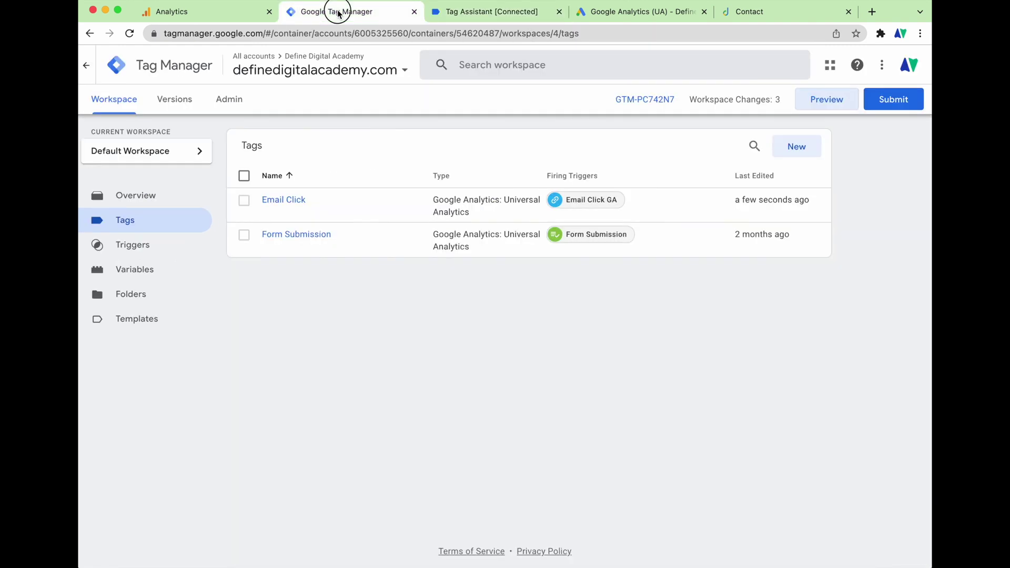
{"action": "left_click", "coordinate": [278, 202]}
{"action": "left_click", "coordinate": [493, 484]}
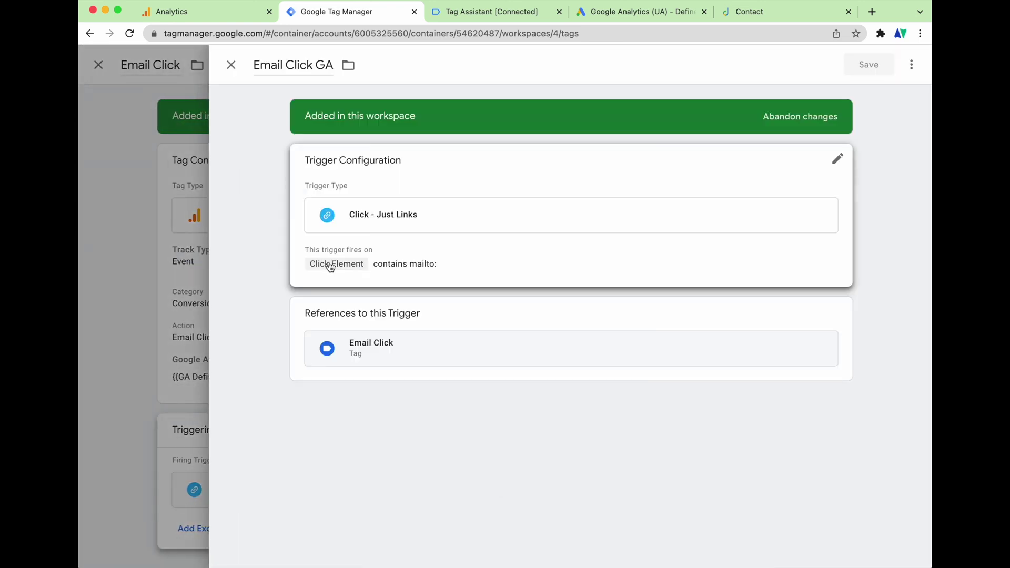
{"action": "left_click", "coordinate": [492, 12]}
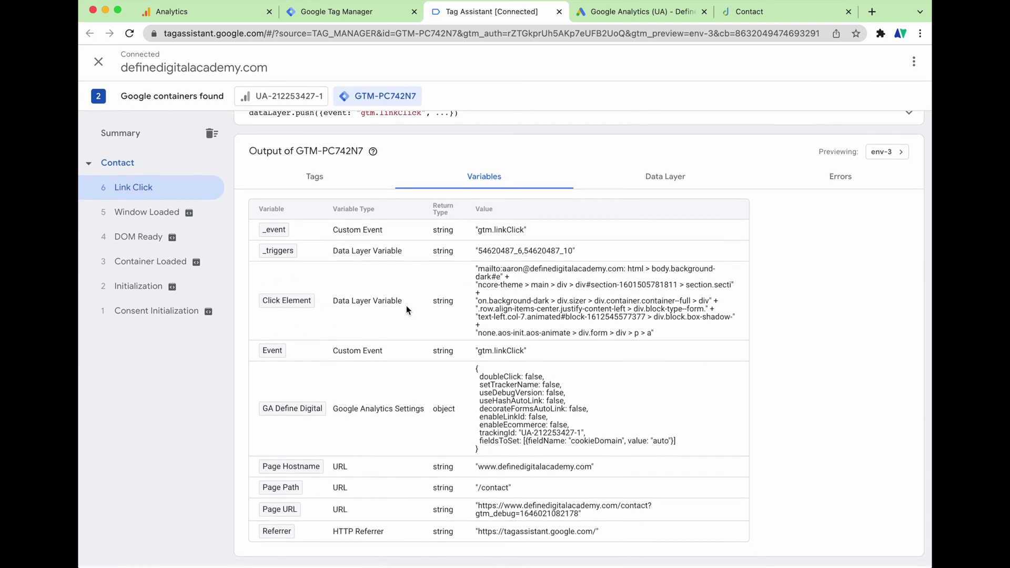
{"action": "scroll", "coordinate": [406, 305], "scroll_direction": "up", "scroll_amount": 3}
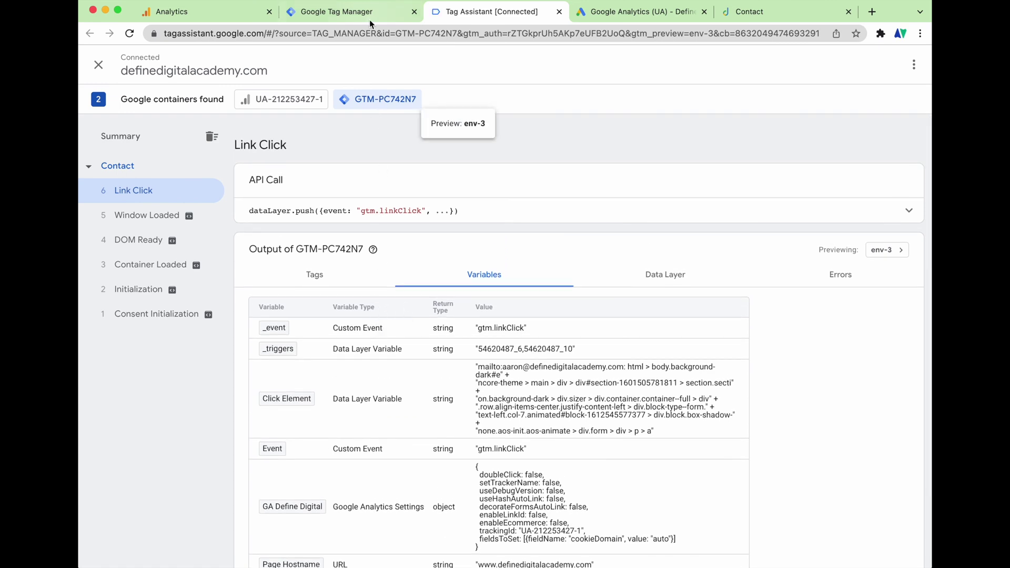
{"action": "left_click", "coordinate": [342, 12]}
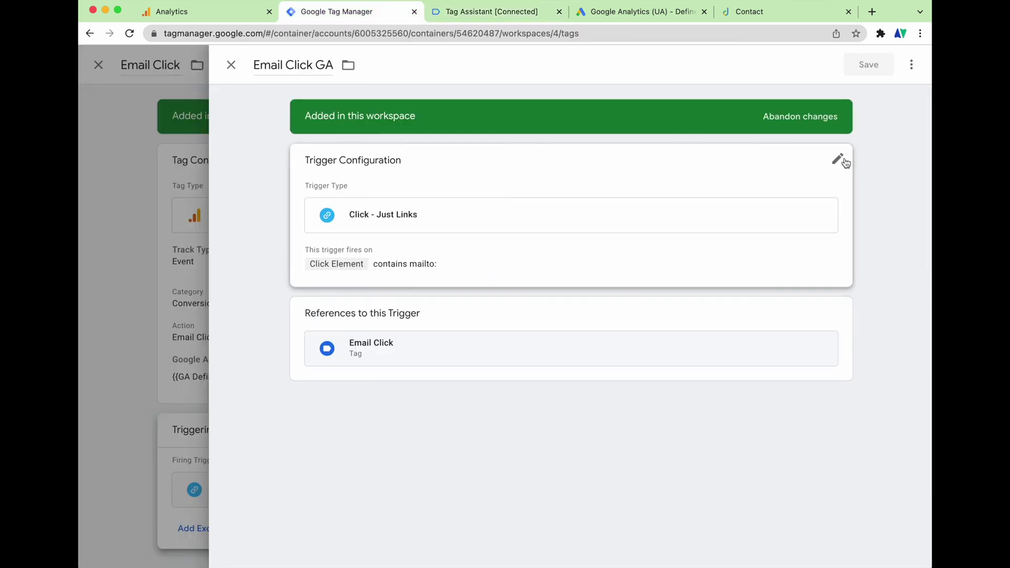
- Review the trigger's condition variables, keeping Click Element contains mailto:, and recheck the fired tags
{"action": "left_click", "coordinate": [840, 164]}
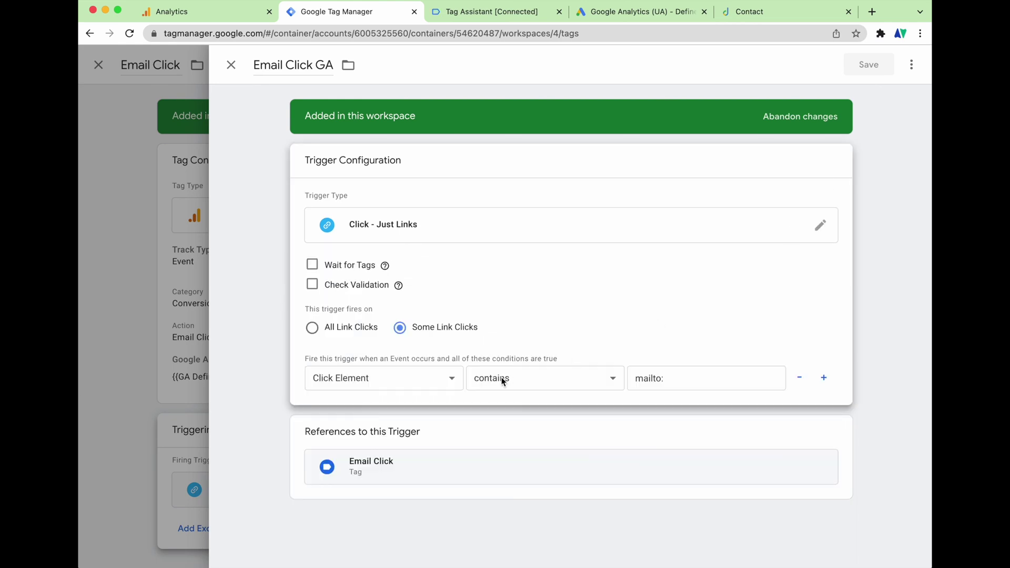
{"action": "left_click", "coordinate": [452, 379]}
{"action": "left_click", "coordinate": [399, 491]}
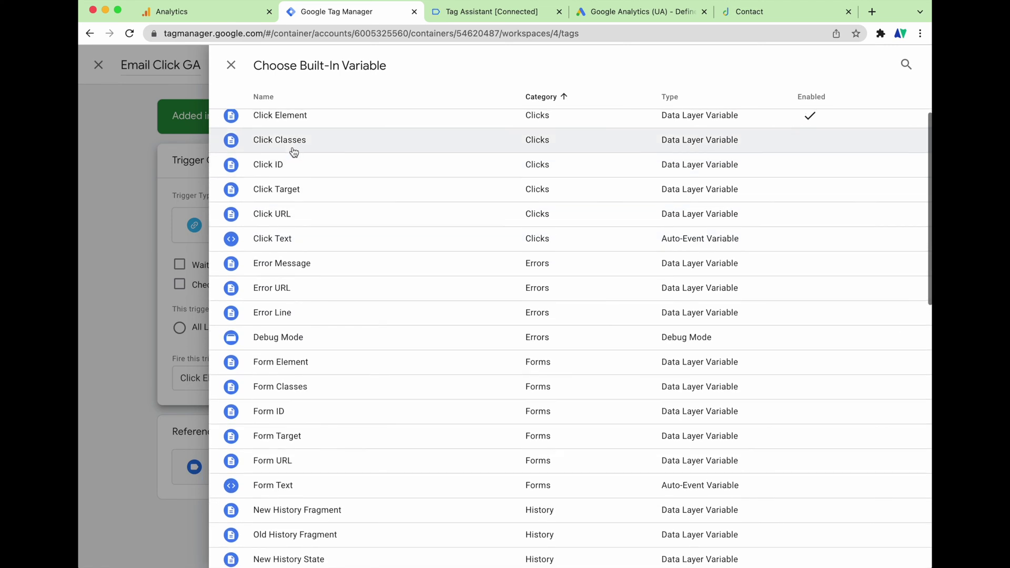
{"action": "scroll", "coordinate": [291, 169], "scroll_direction": "down", "scroll_amount": 4}
{"action": "scroll", "coordinate": [299, 166], "scroll_direction": "up", "scroll_amount": 4}
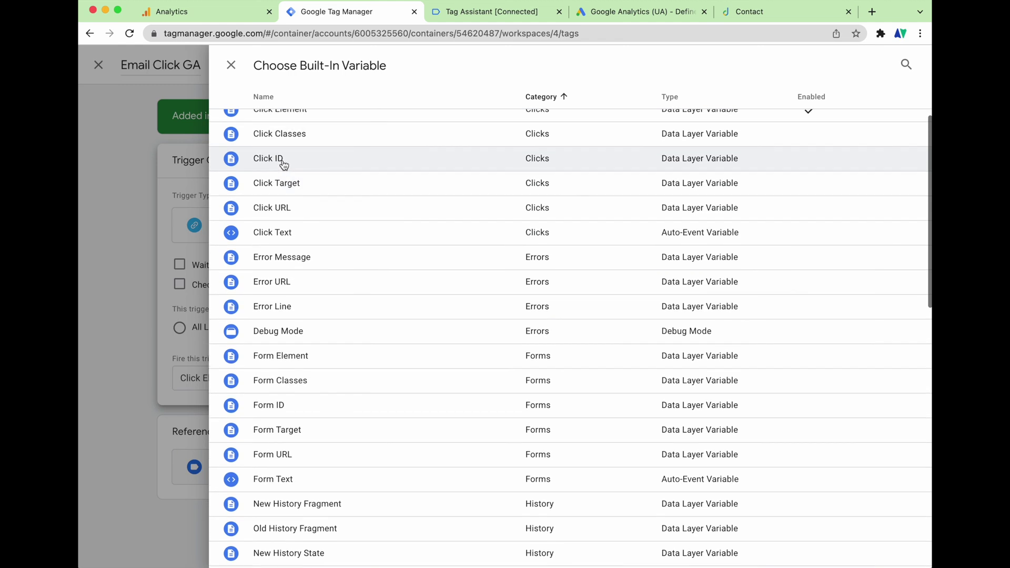
{"action": "left_click", "coordinate": [235, 73]}
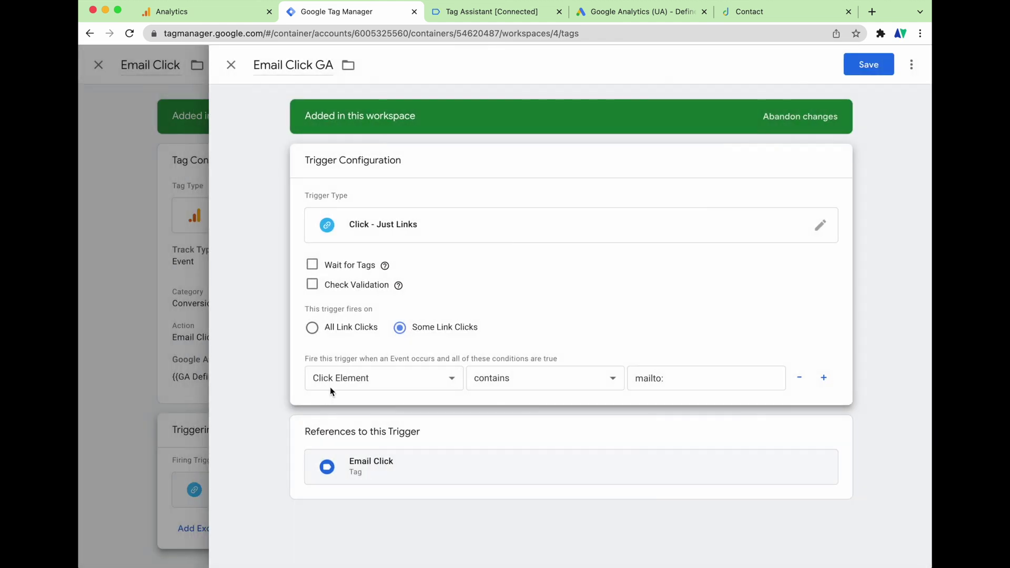
{"action": "left_click", "coordinate": [432, 384]}
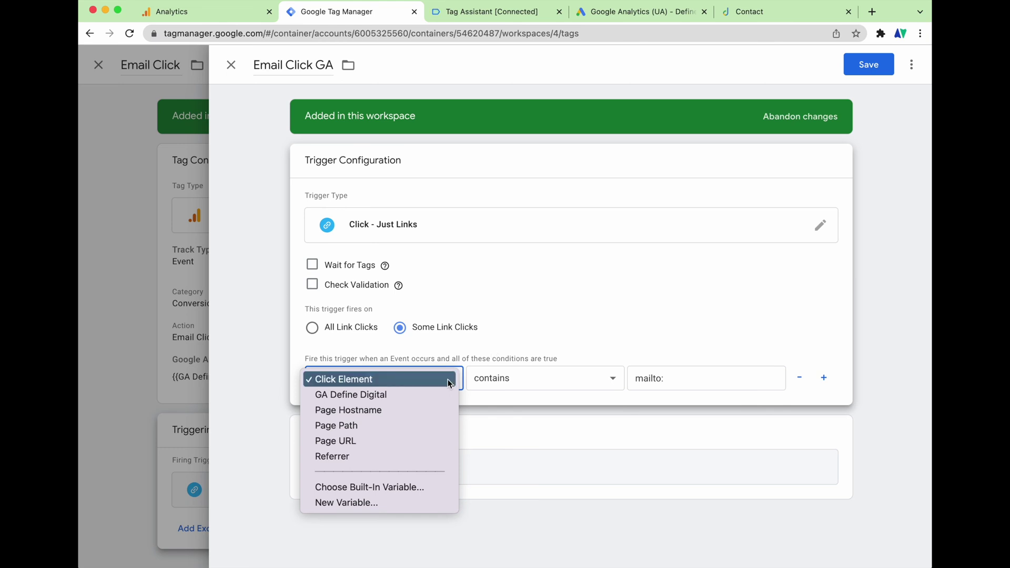
{"action": "left_click", "coordinate": [585, 331]}
{"action": "left_click", "coordinate": [501, 11]}
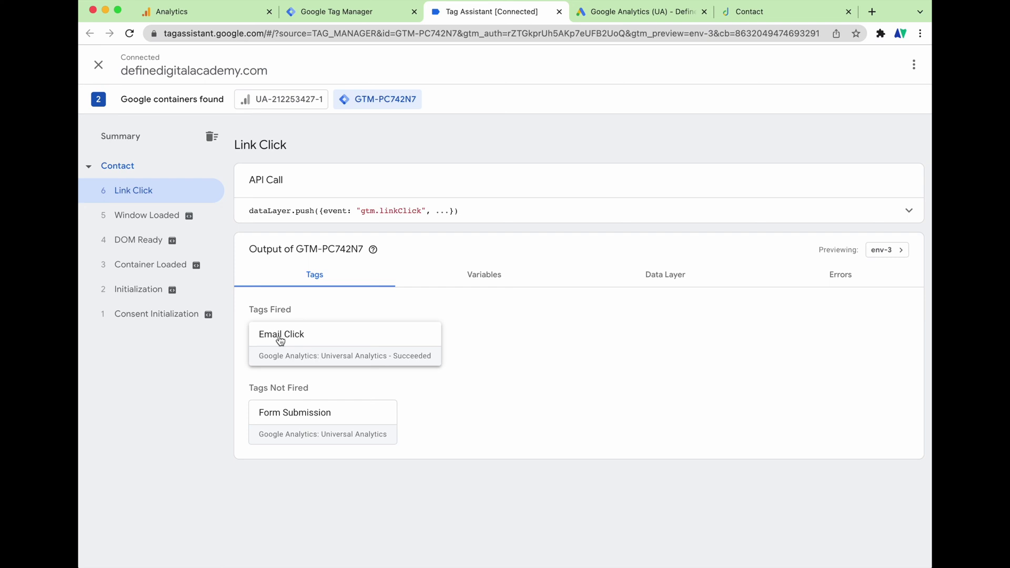
{"action": "left_click", "coordinate": [356, 20]}
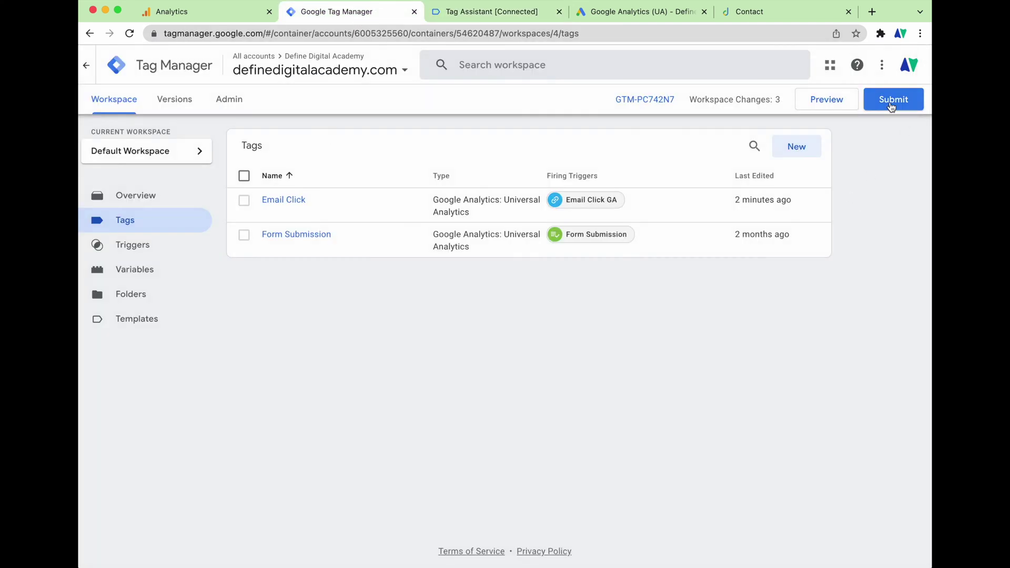
- Submit and publish the Tag Manager workspace changes as Version 4
{"action": "left_click", "coordinate": [895, 97]}
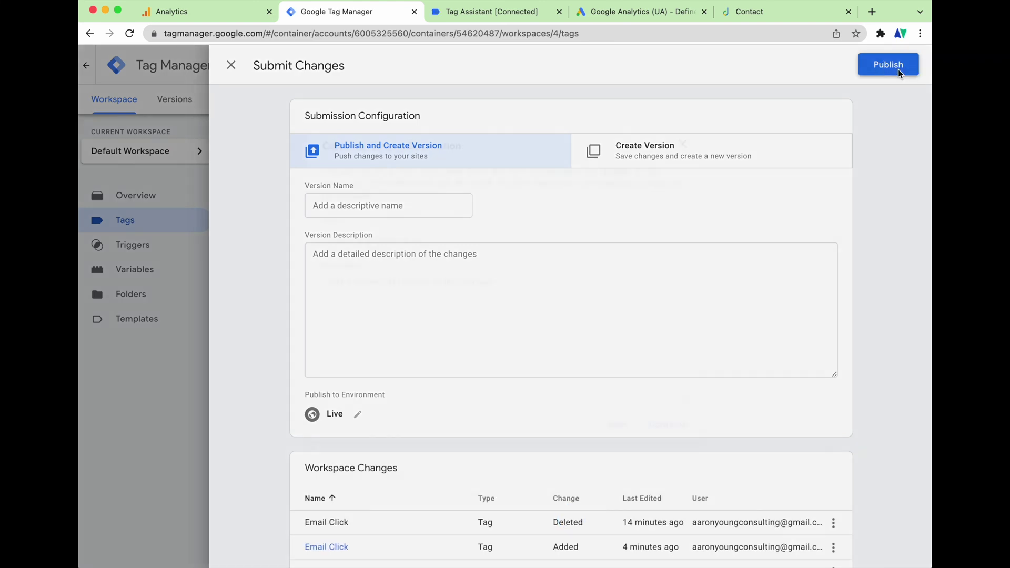
{"action": "left_click", "coordinate": [888, 65]}
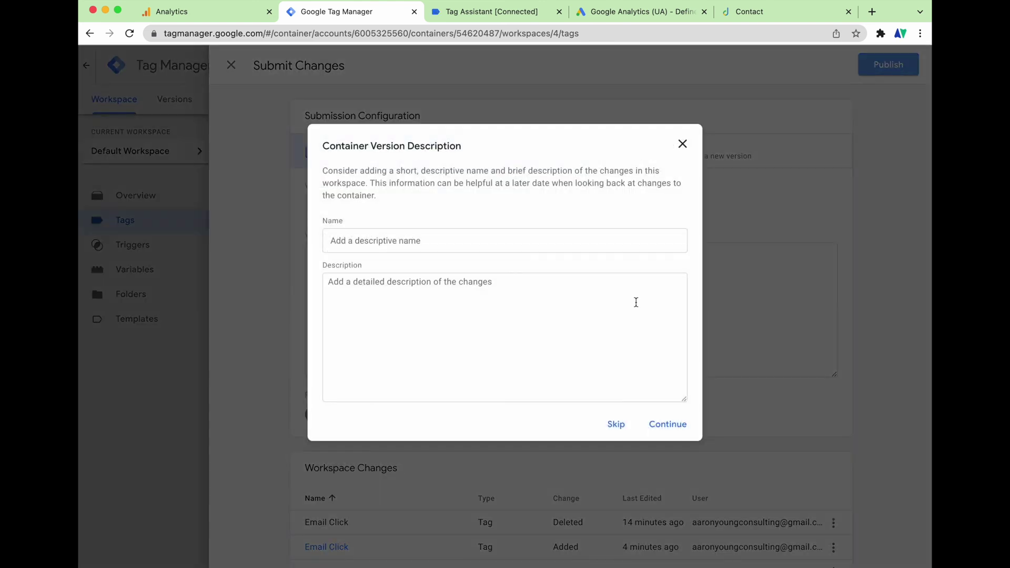
{"action": "left_click", "coordinate": [667, 425]}
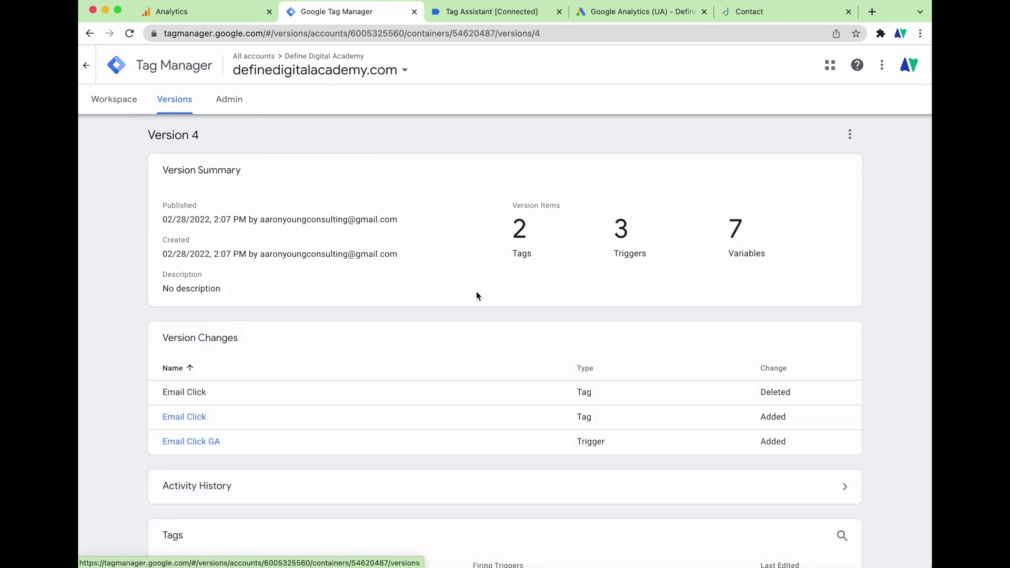
{"action": "left_click", "coordinate": [194, 14]}
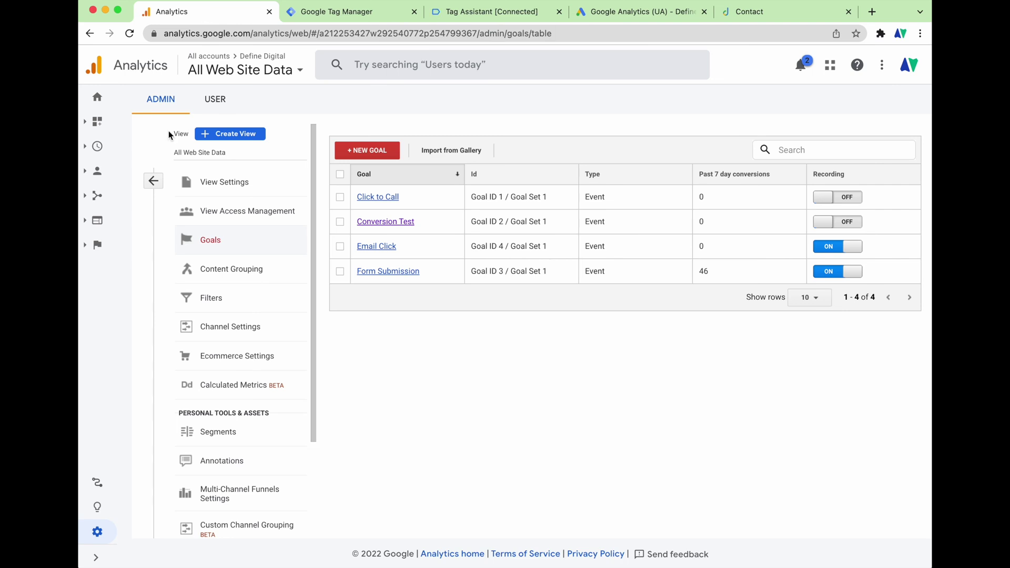
- Check the Realtime Conversions report for an Email Click conversion
{"action": "left_click", "coordinate": [153, 181]}
{"action": "left_click", "coordinate": [138, 289]}
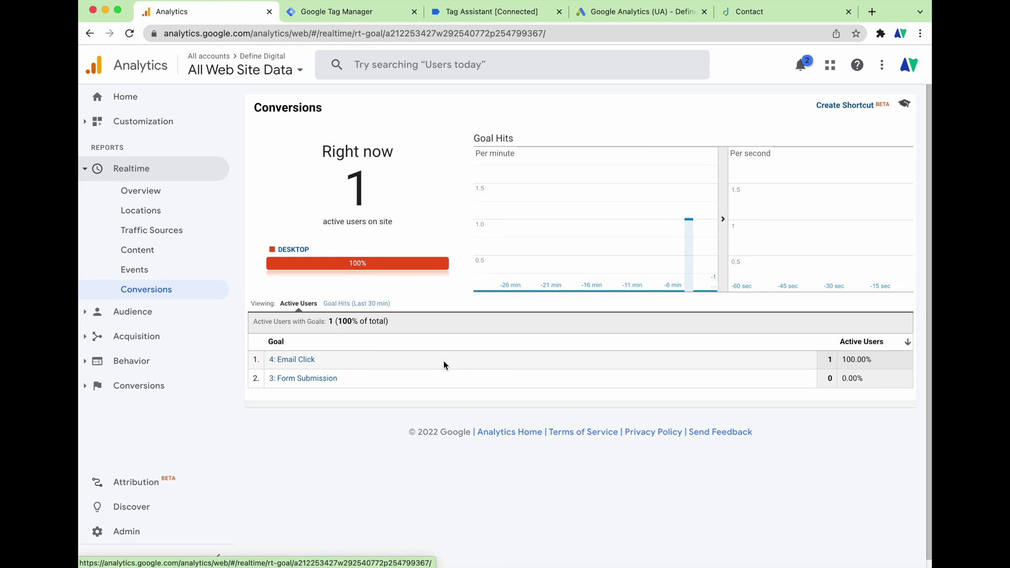
{"action": "left_click", "coordinate": [127, 533]}
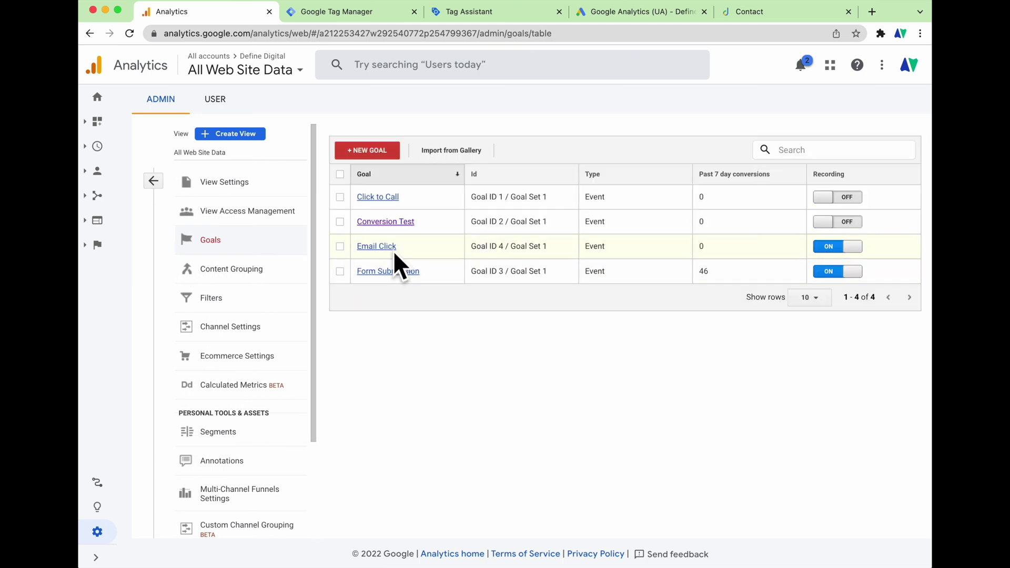
- Open the Form Submission goal's event conditions and the matching Form Submission tag in Tag Manager
{"action": "left_click", "coordinate": [387, 271]}
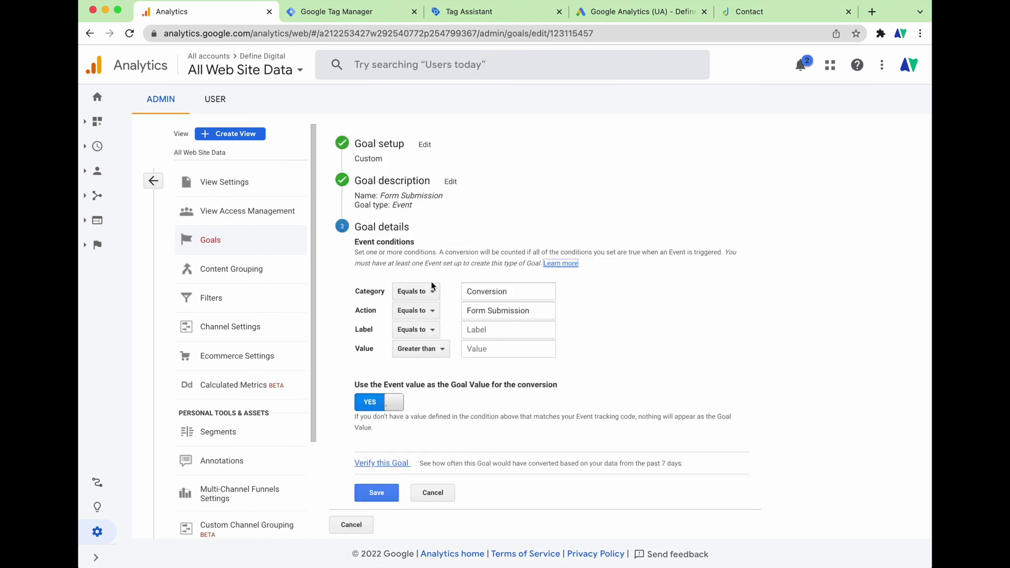
{"action": "left_click", "coordinate": [427, 214]}
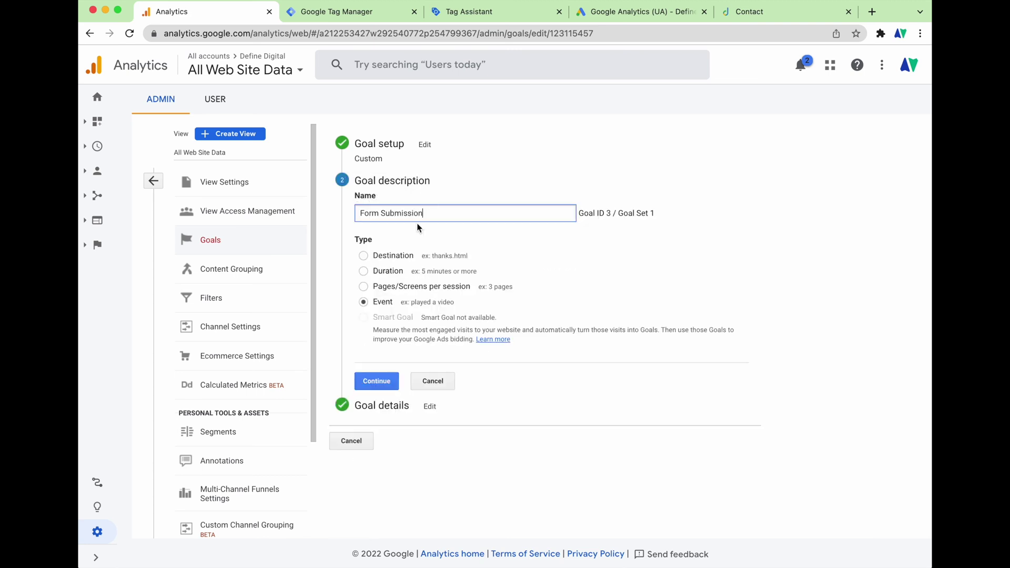
{"action": "left_click", "coordinate": [390, 379]}
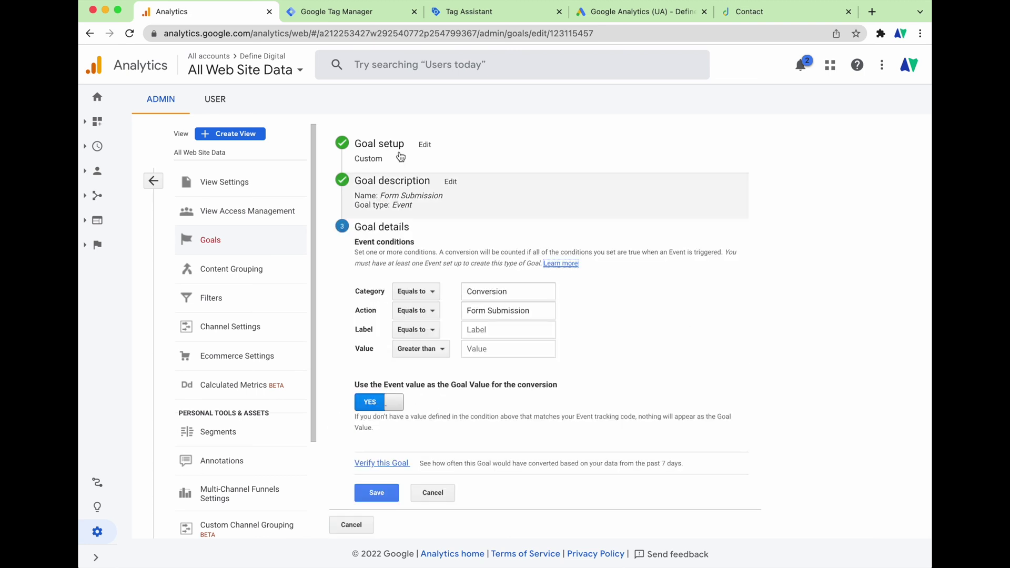
{"action": "left_click", "coordinate": [336, 11]}
{"action": "left_click", "coordinate": [301, 240]}
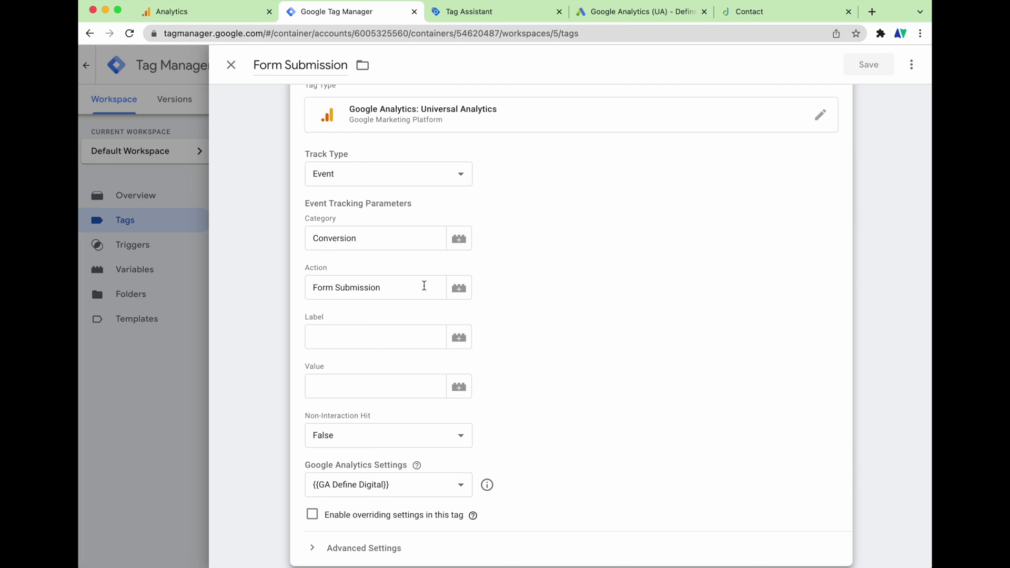
- Compare the Form Submission tag and its trigger against the Analytics goal's conditions
{"action": "key", "text": "ctrl+shift+Tab"}
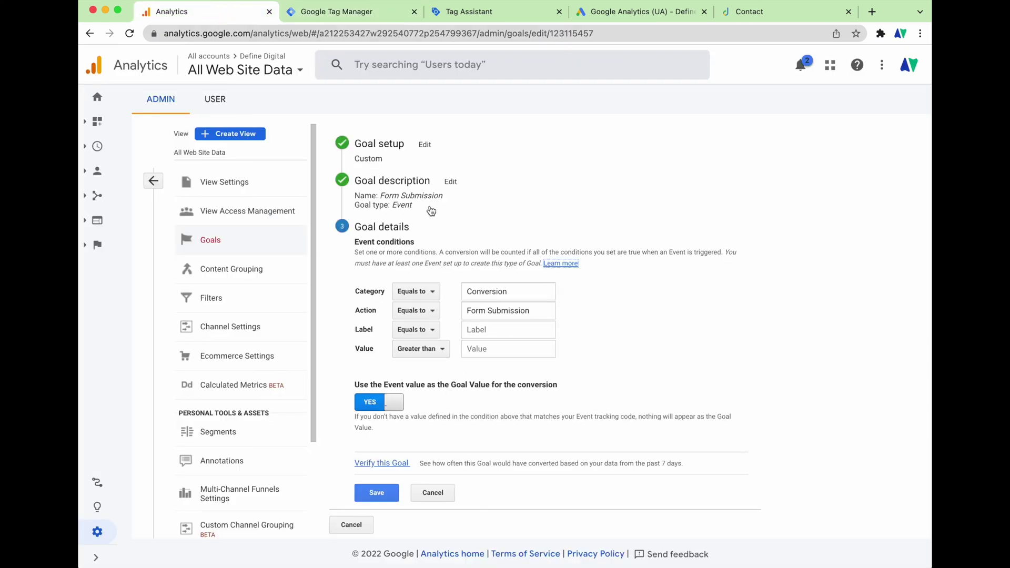
{"action": "key", "text": "ctrl+Tab"}
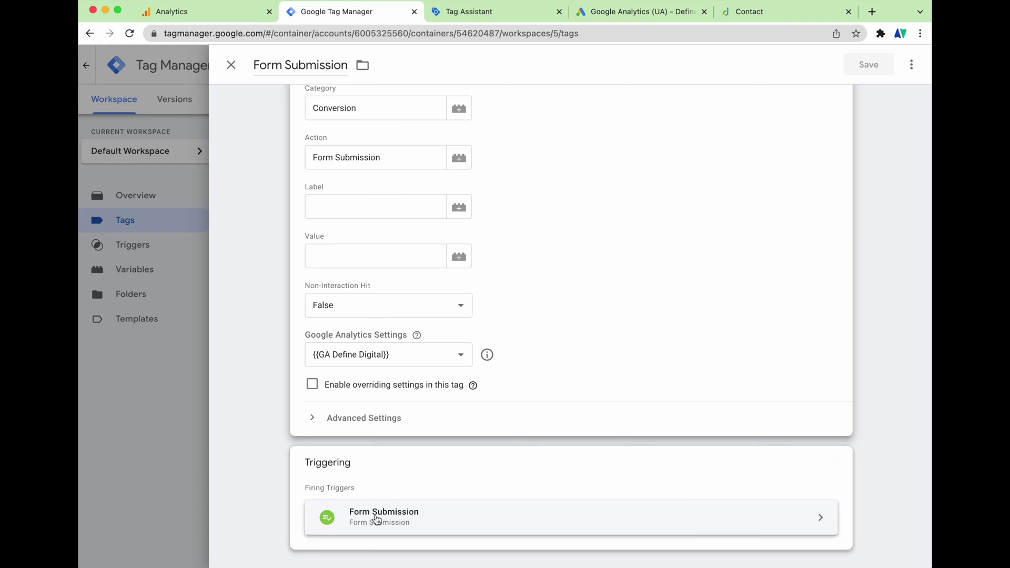
{"action": "left_click", "coordinate": [550, 469]}
{"action": "left_click", "coordinate": [720, 443]}
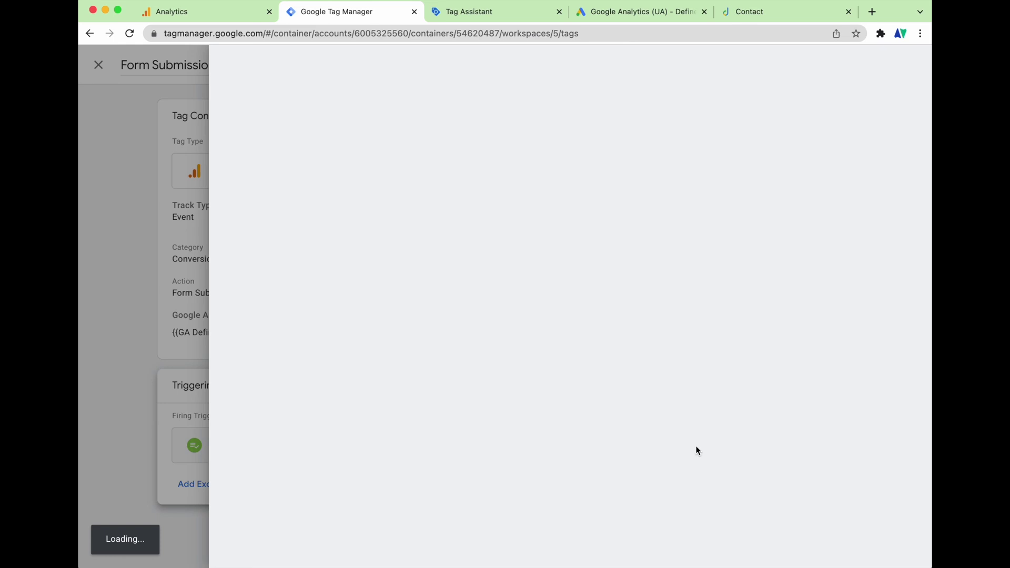
{"action": "scroll", "coordinate": [640, 352], "scroll_direction": "down", "scroll_amount": 3}
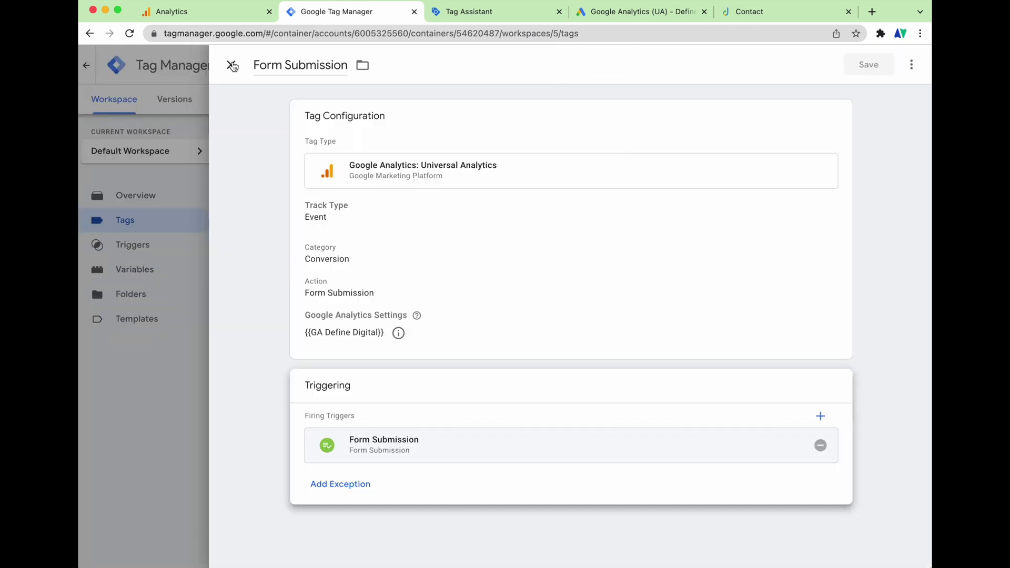
- Close the Form Submission tag unchanged and highlight the email link on the Contact page
{"action": "left_click", "coordinate": [231, 65]}
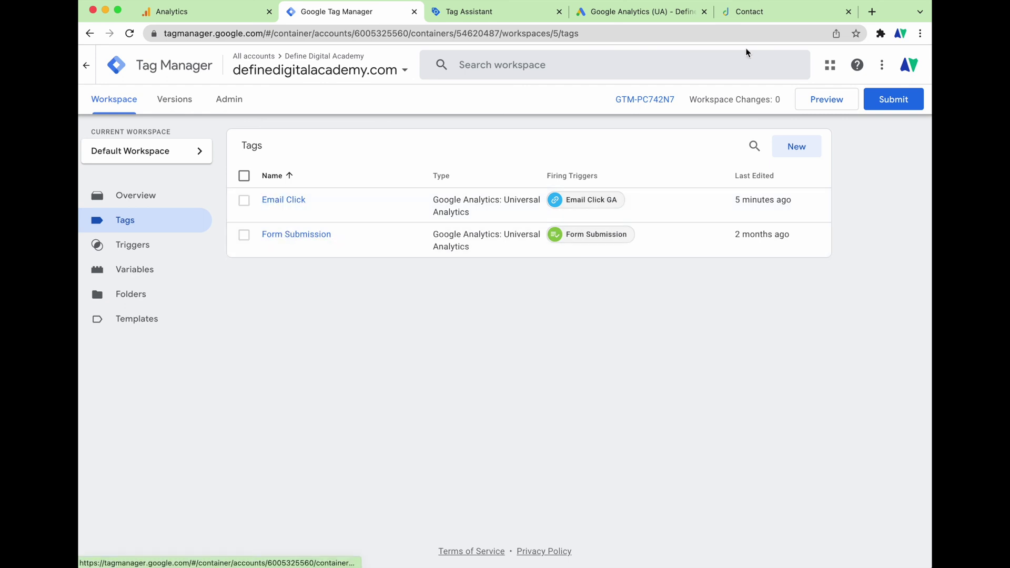
{"action": "left_click", "coordinate": [760, 11]}
{"action": "left_click_drag", "start_coordinate": [380, 255], "coordinate": [169, 243]}
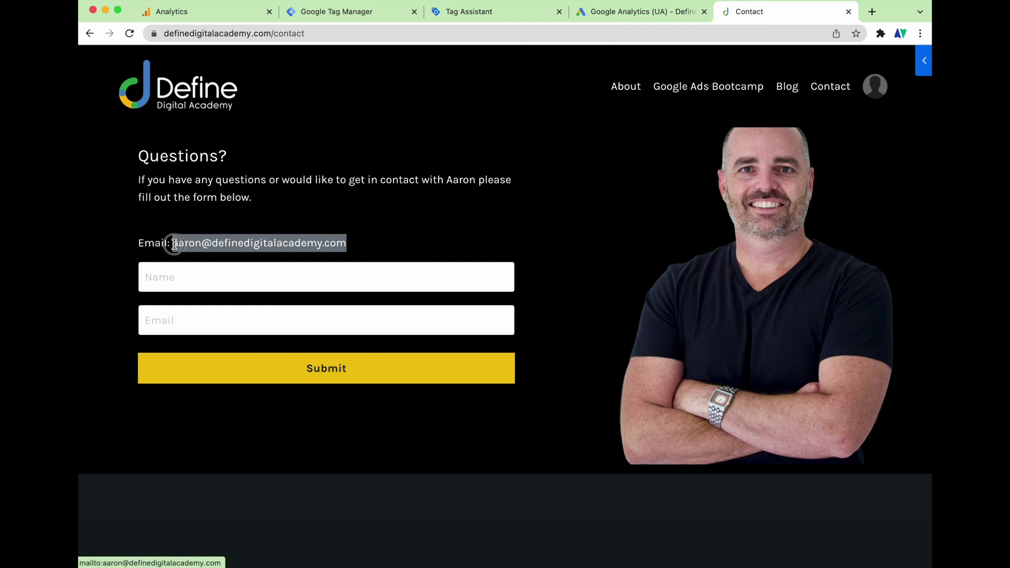
- Leave the Contact page for the Google Ads All campaigns overview
{"action": "left_click", "coordinate": [182, 276]}
{"action": "left_click", "coordinate": [476, 250]}
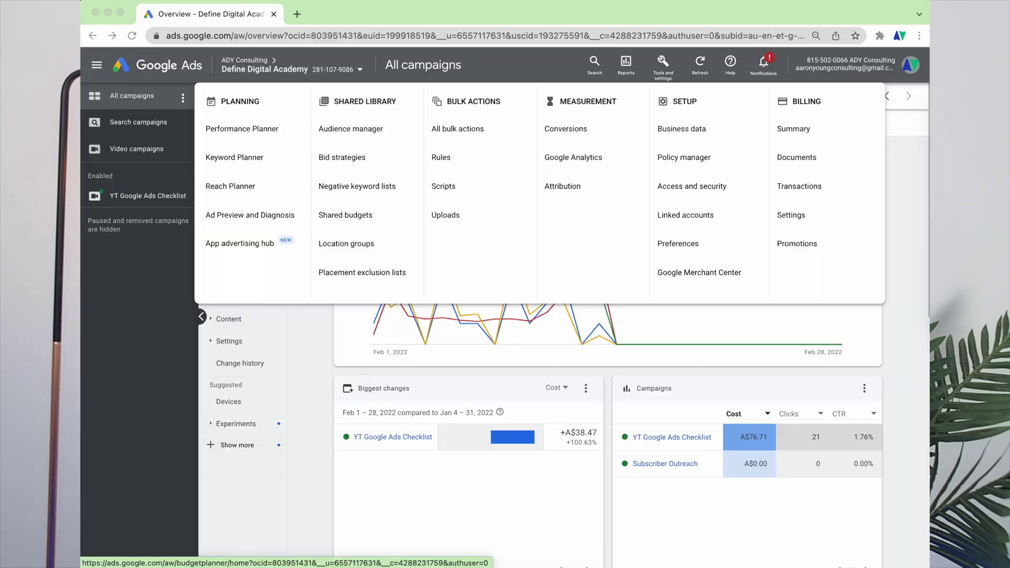
- From Tools and settings > Conversions, create a conversion action importing from Google Analytics (UA)
{"action": "left_click", "coordinate": [663, 74]}
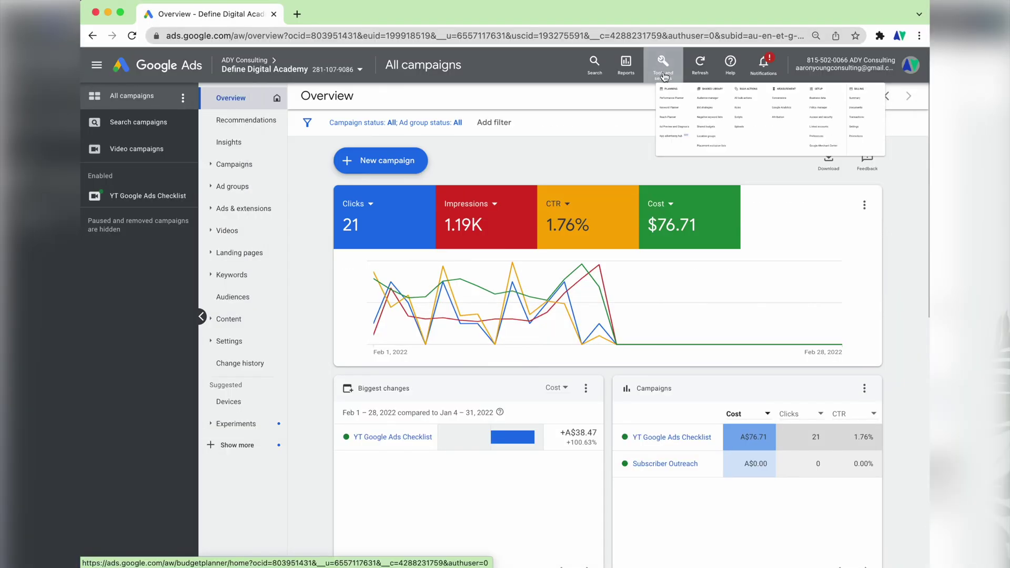
{"action": "left_click", "coordinate": [666, 77]}
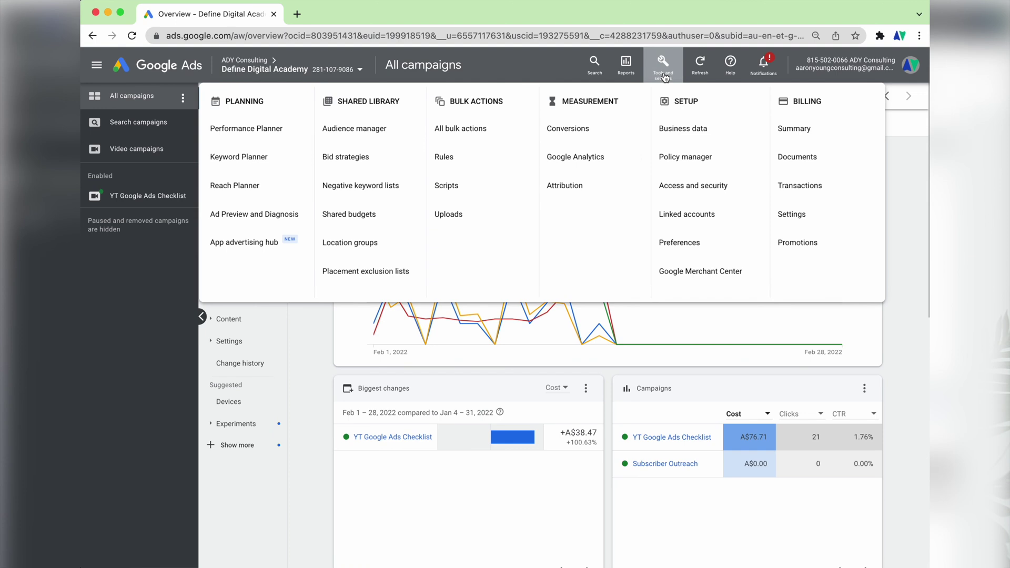
{"action": "left_click", "coordinate": [570, 129]}
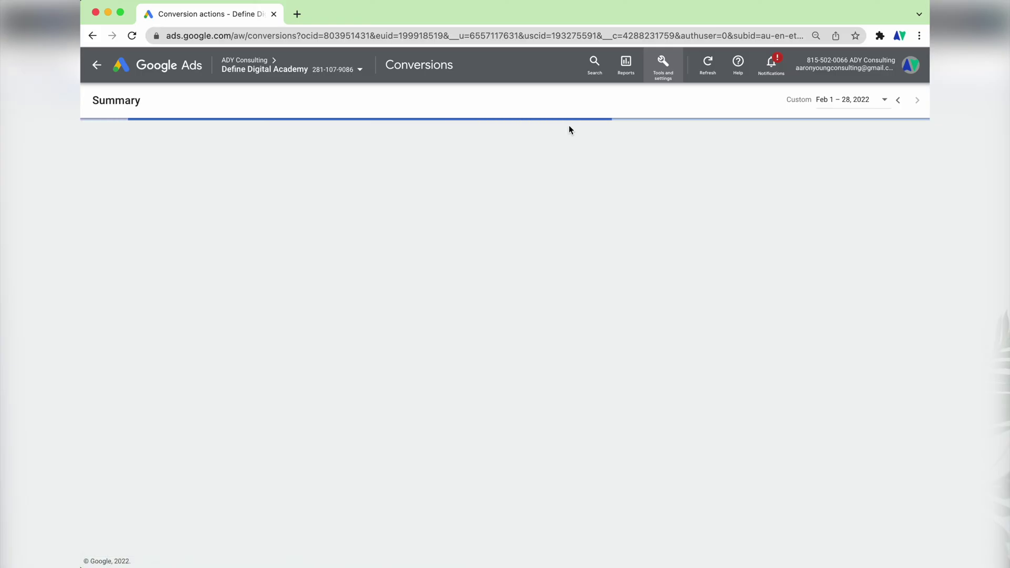
{"action": "left_click", "coordinate": [315, 141]}
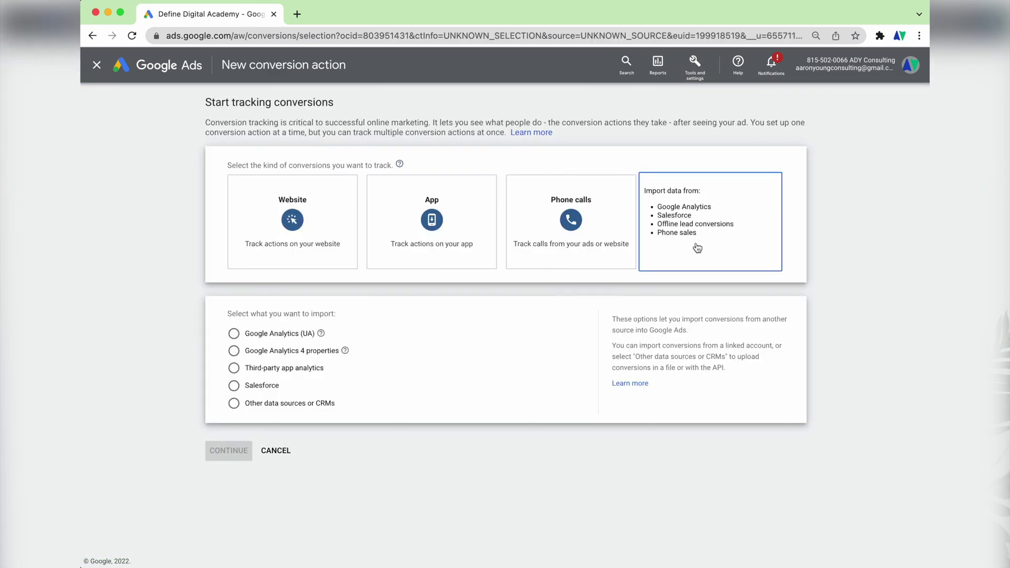
{"action": "left_click", "coordinate": [697, 248]}
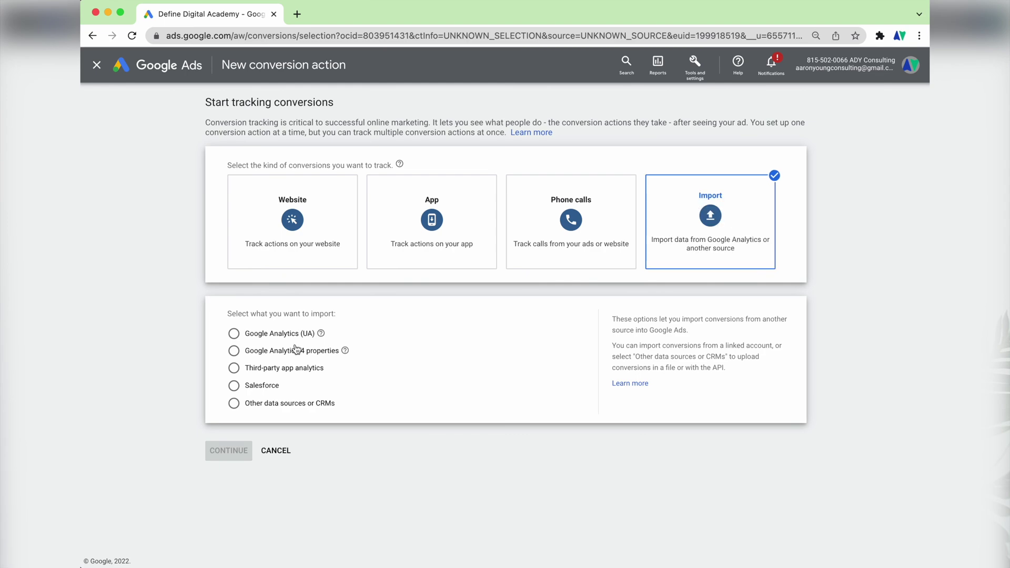
{"action": "left_click", "coordinate": [263, 339]}
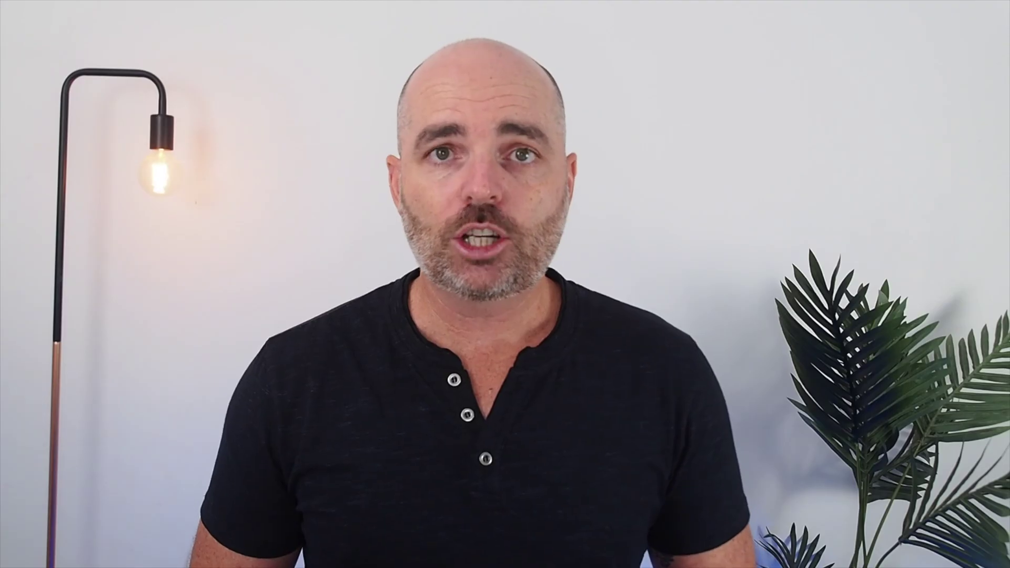